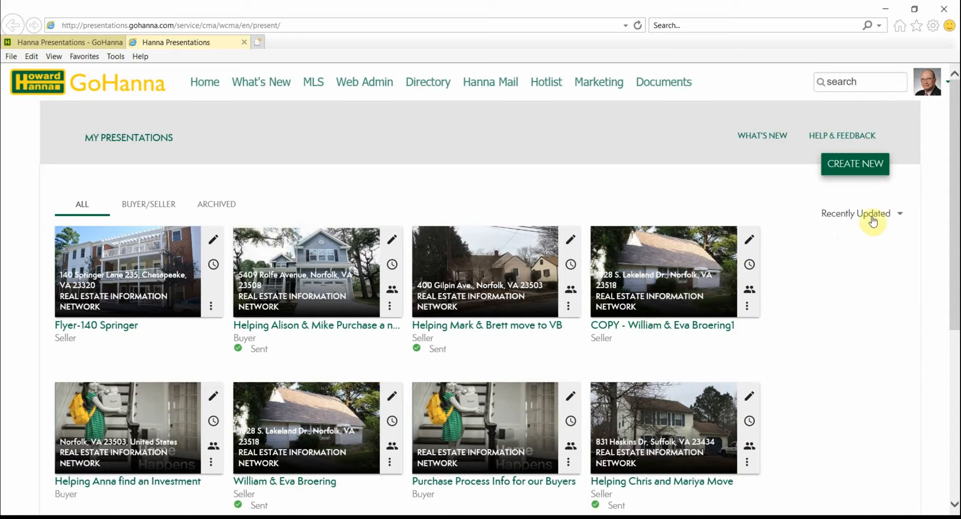
- Start a new Seller presentation with no template
click(852, 166)
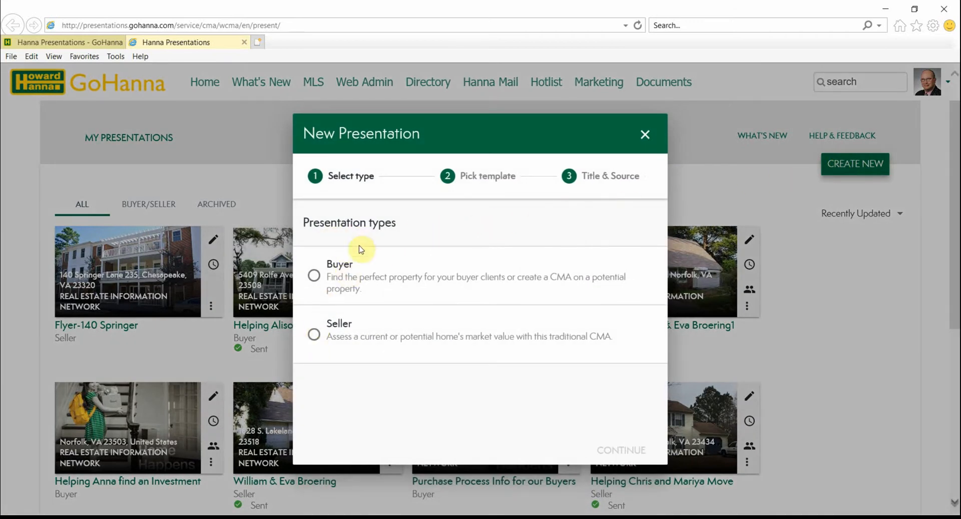
click(315, 335)
click(628, 451)
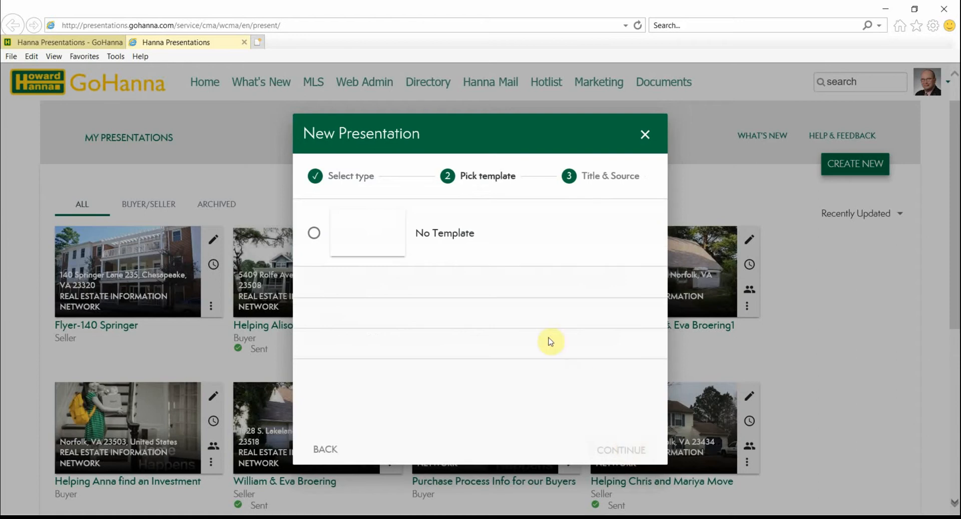
click(314, 233)
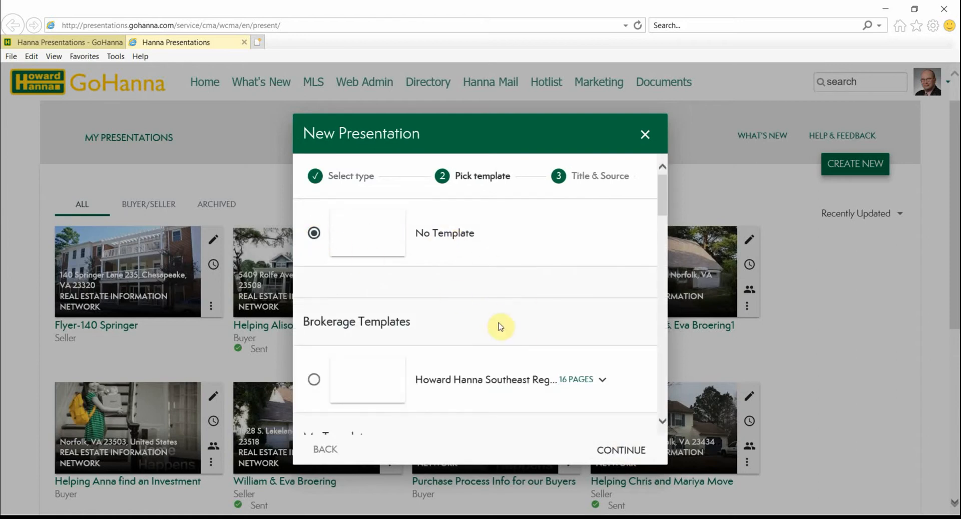
click(621, 450)
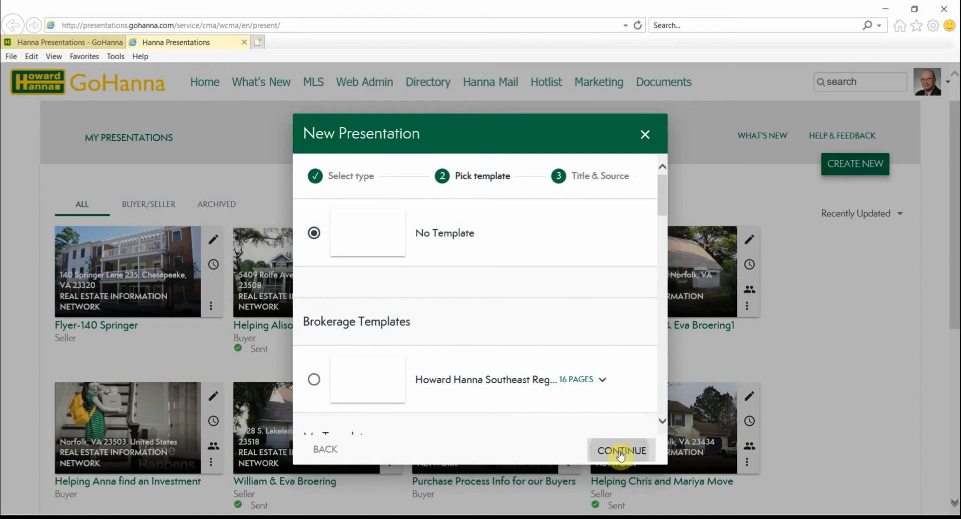
- Title the presentation 'Flyer-118 Whimbrel' with the REIN(Primary) listing source and create it
click(510, 277)
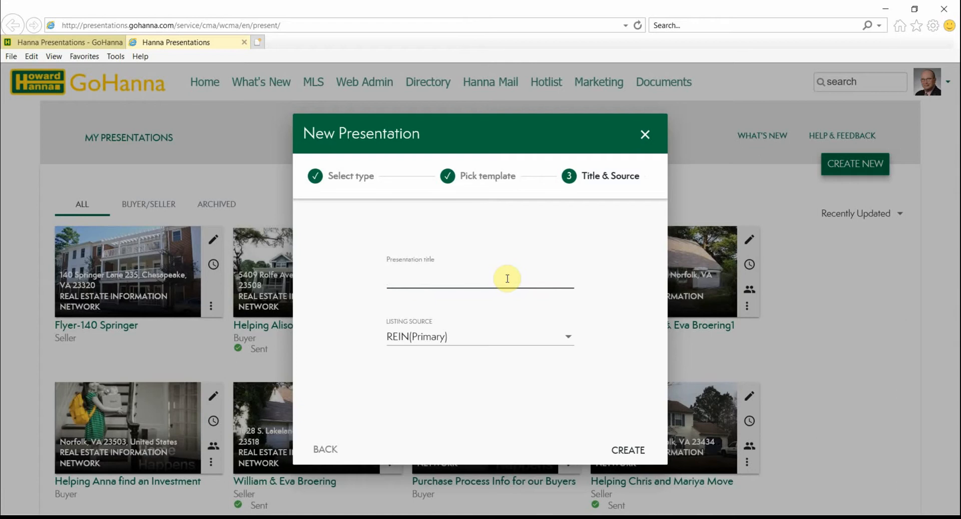
text(Flyer-118 Whimbrel)
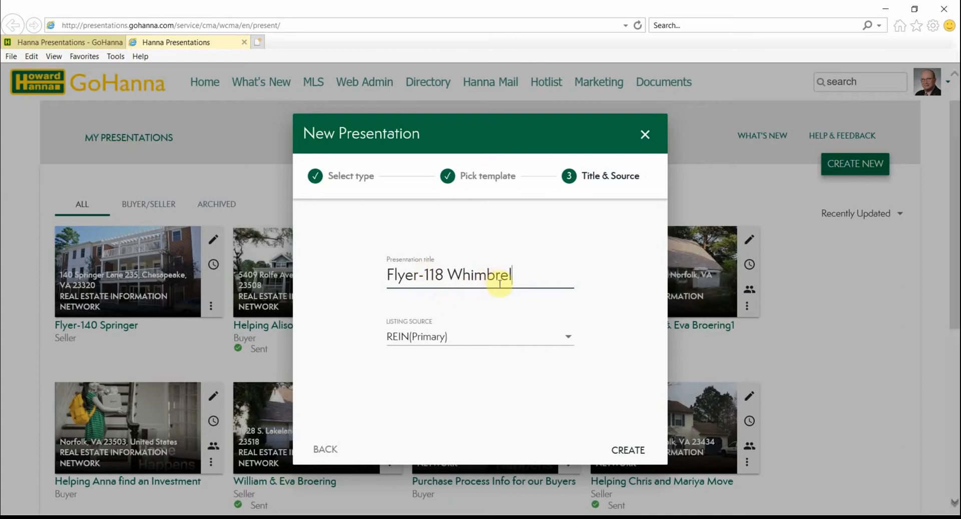
click(637, 453)
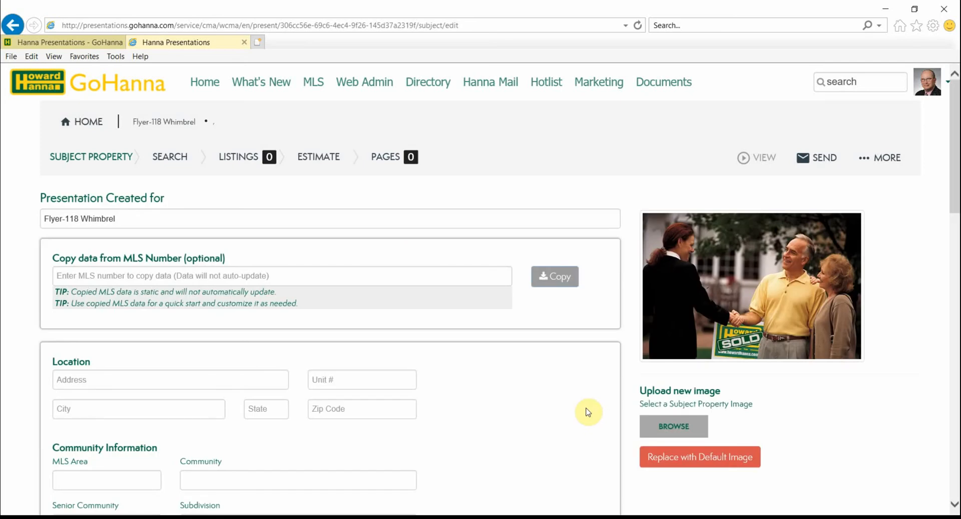
click(175, 274)
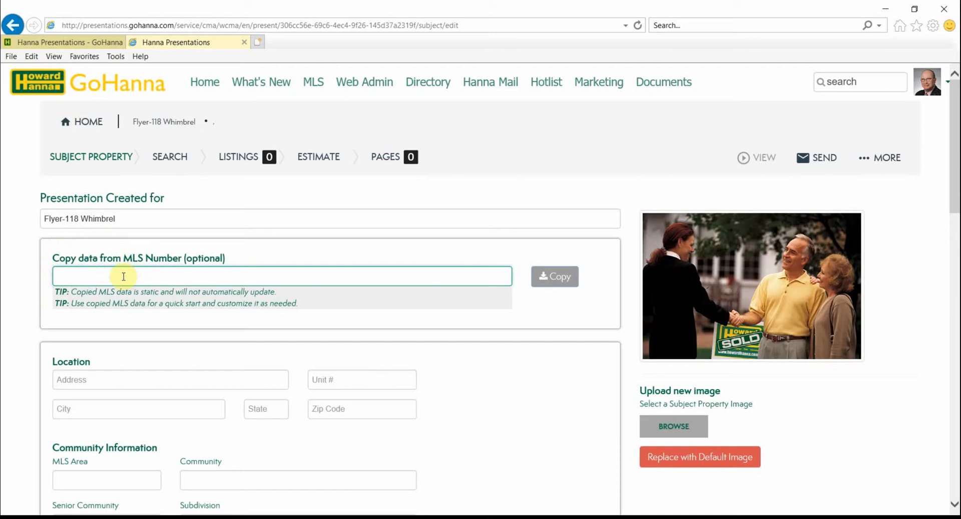
click(122, 277)
text(10163532)
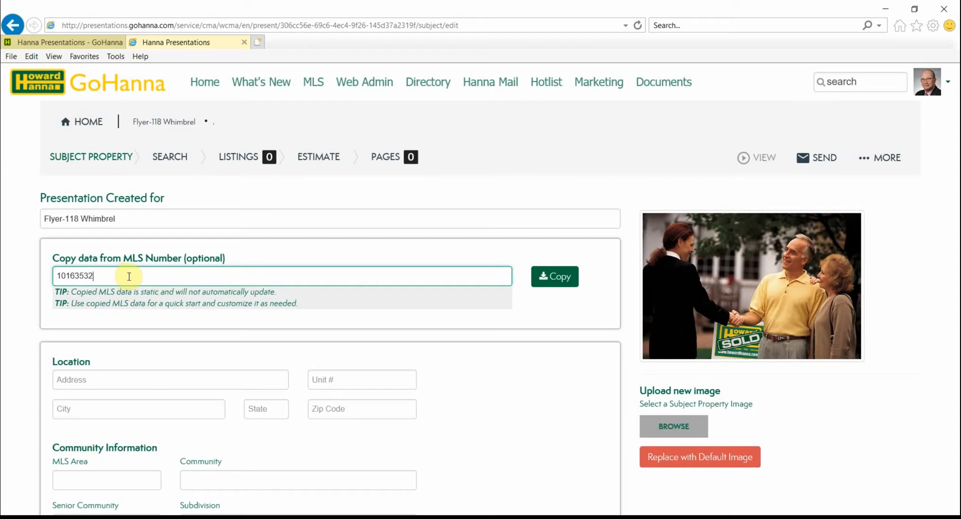
click(554, 284)
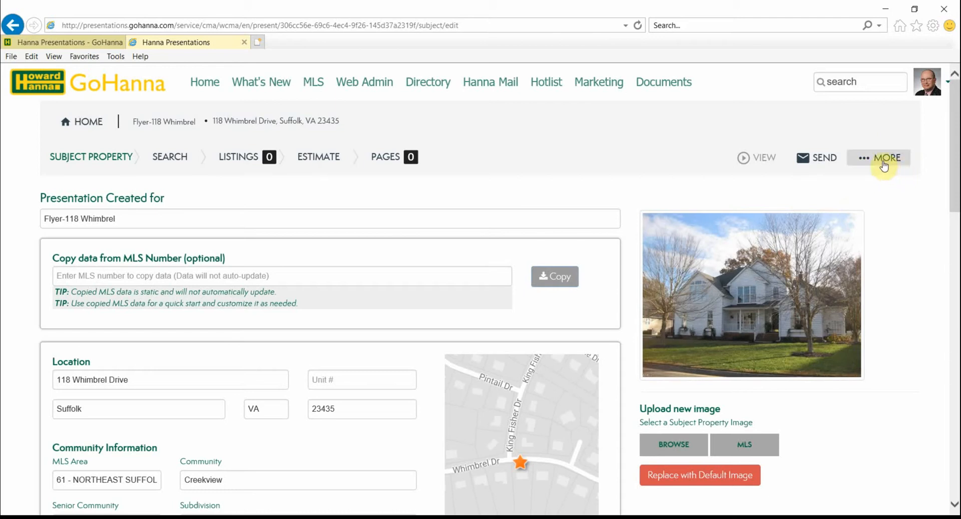
click(882, 165)
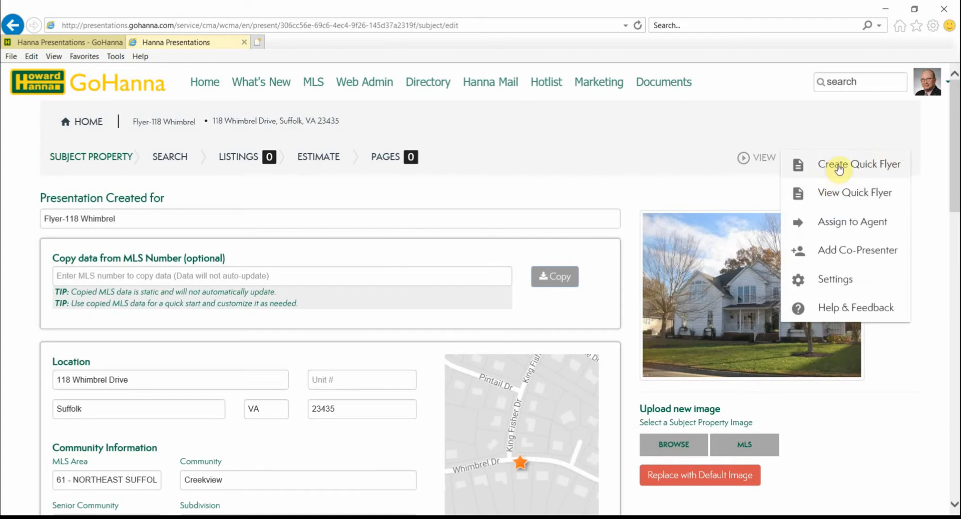
- Create a Quick Flyer and, after reviewing the layouts, keep Portrait Layout #1
click(839, 167)
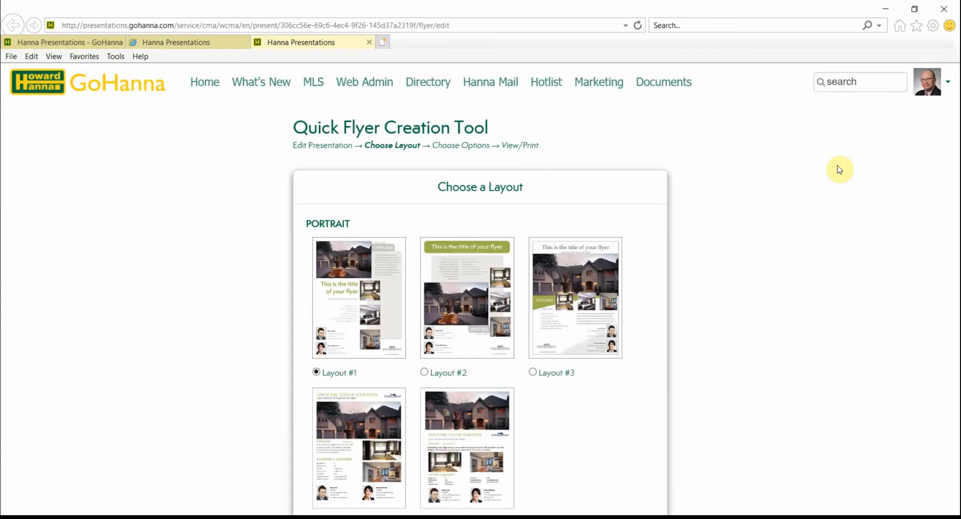
scroll(779, 249, down, 3)
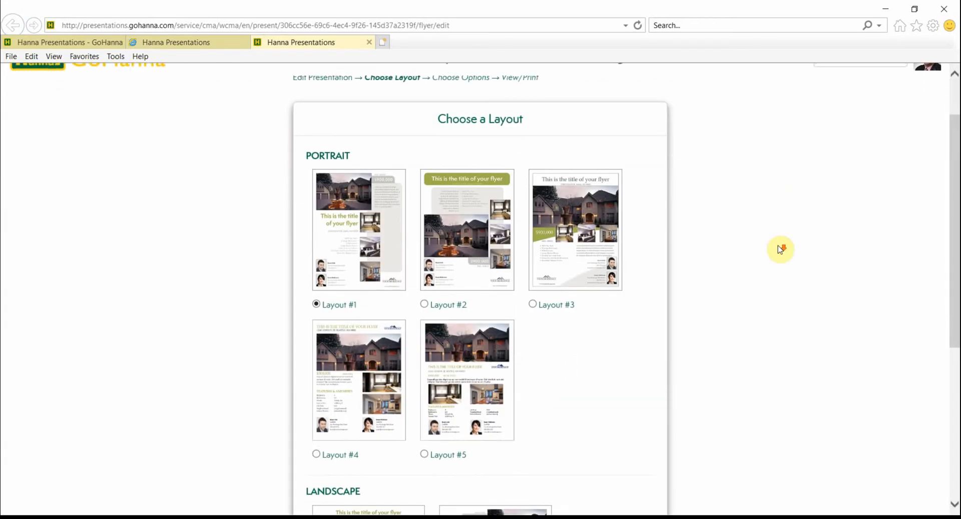
scroll(780, 249, down, 3)
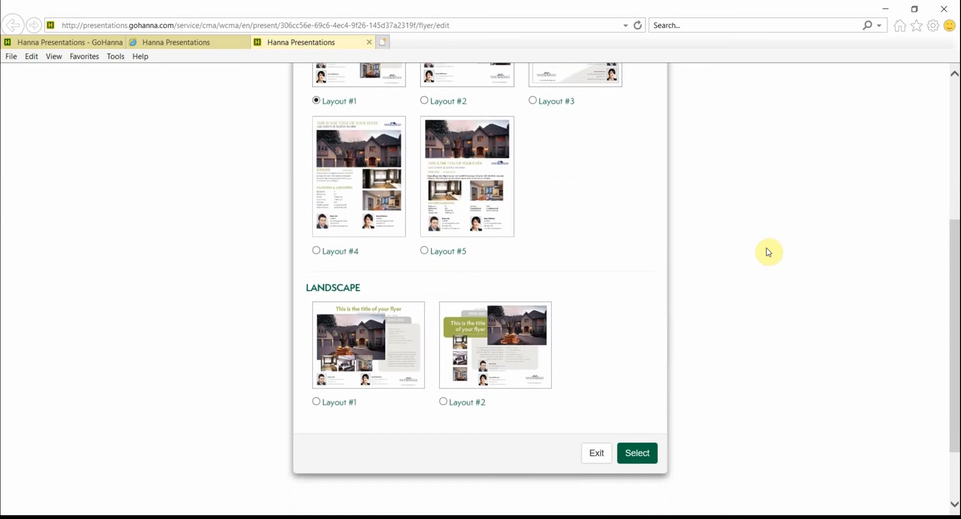
scroll(769, 252, up, 2)
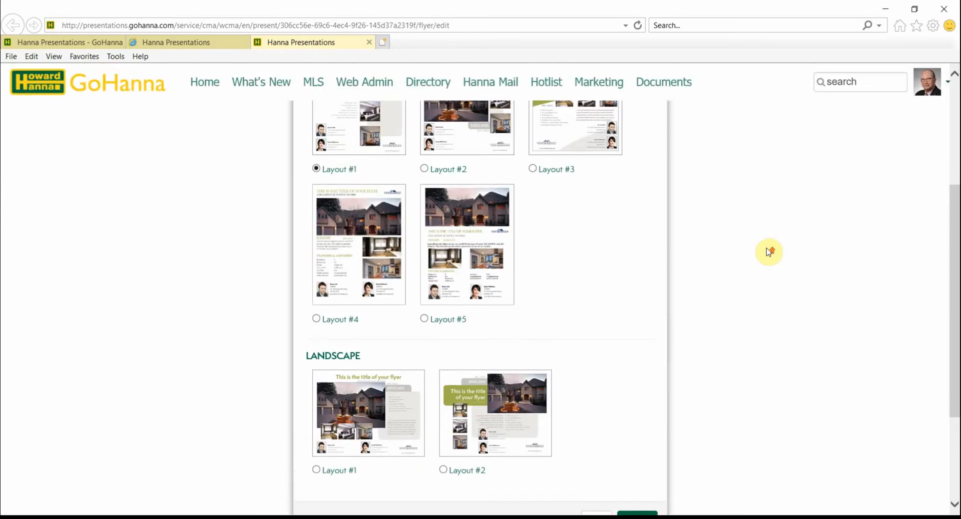
scroll(769, 252, up, 2)
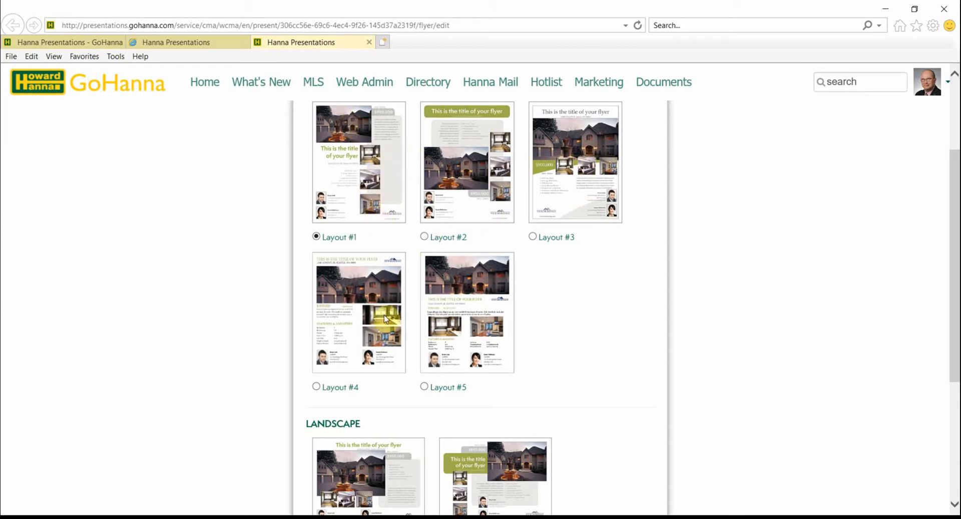
scroll(526, 300, down, 4)
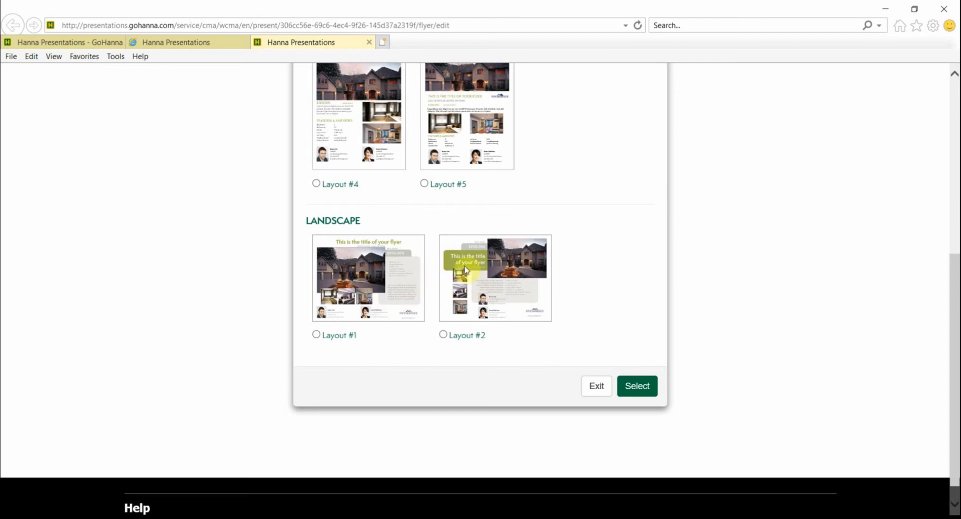
scroll(512, 242, up, 3)
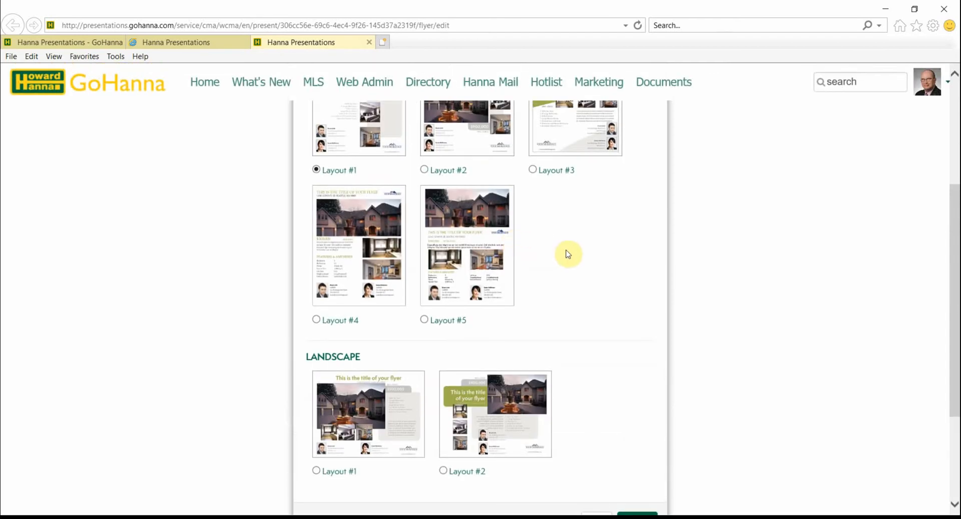
scroll(568, 254, up, 1)
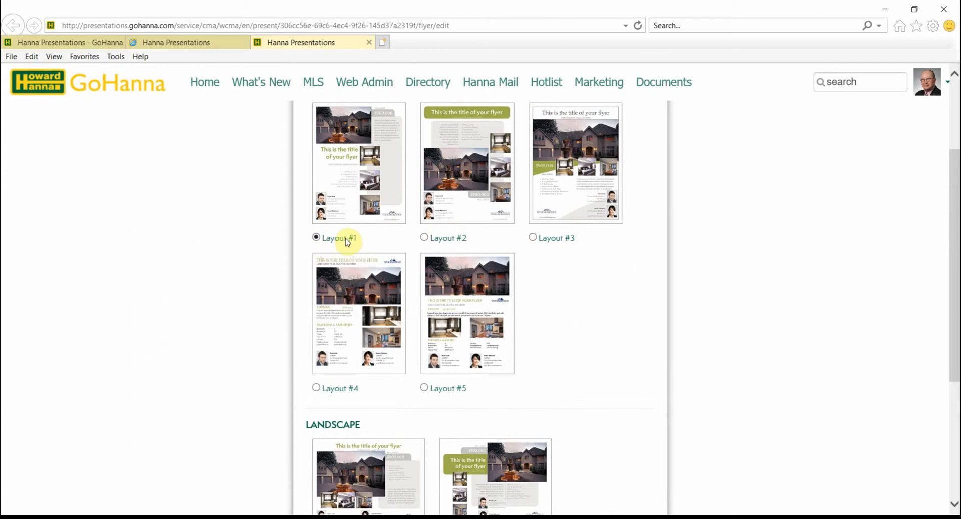
scroll(552, 298, down, 3)
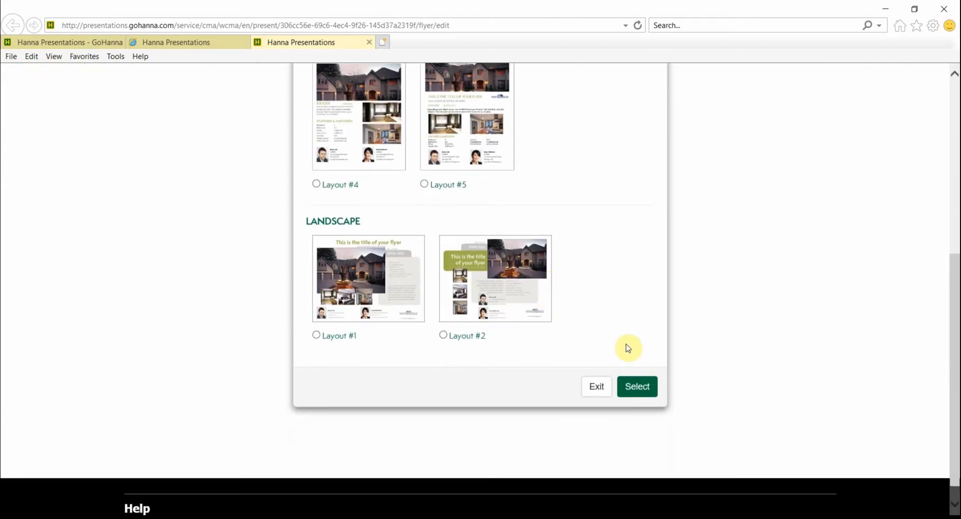
click(636, 390)
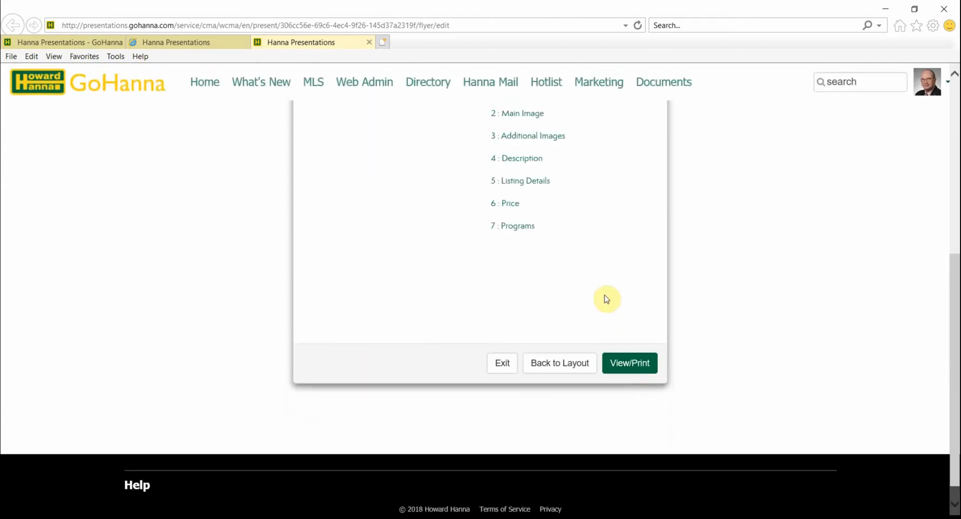
- Enter 'Open House Saturday 1-4' as the flyer's title
scroll(606, 299, up, 3)
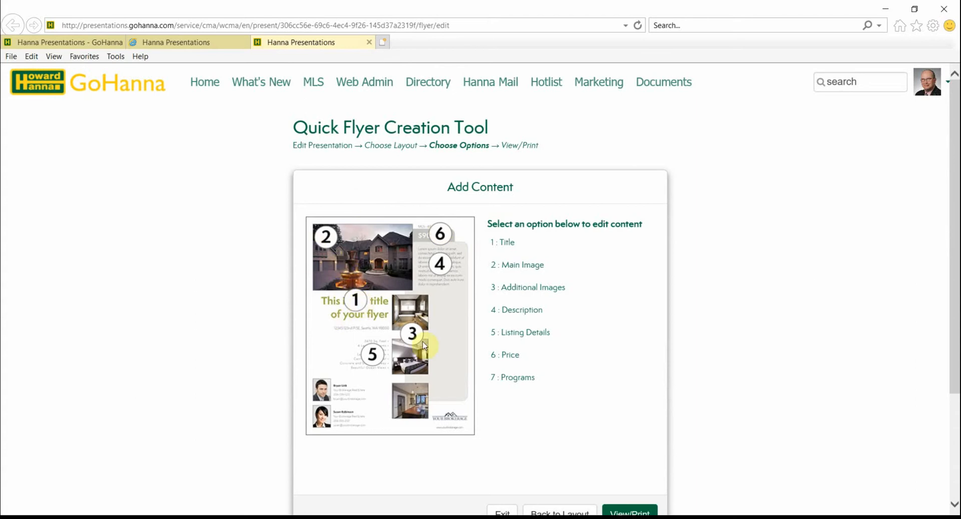
click(518, 245)
click(534, 255)
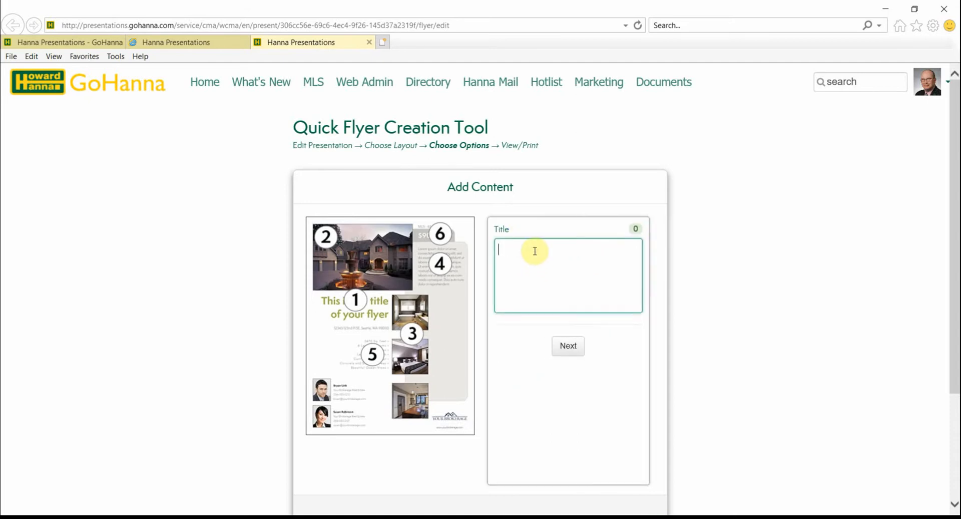
text(Open House Saturday 1-4)
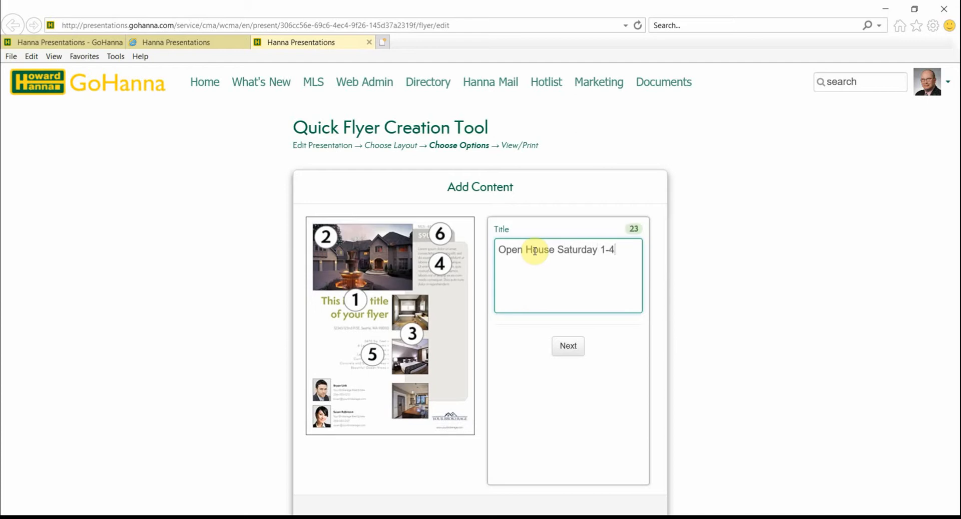
click(571, 346)
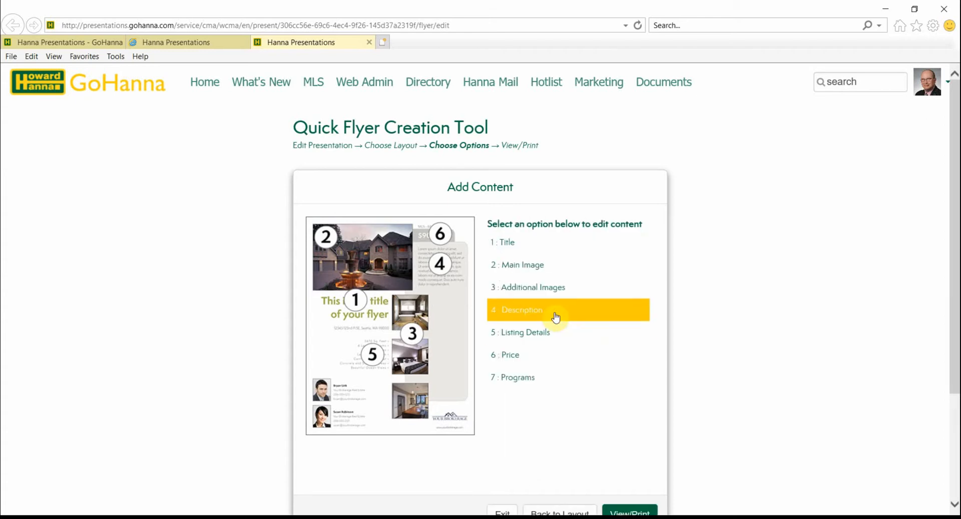
- Pick the exterior house photo from the MLS images as the flyer's main image
click(511, 270)
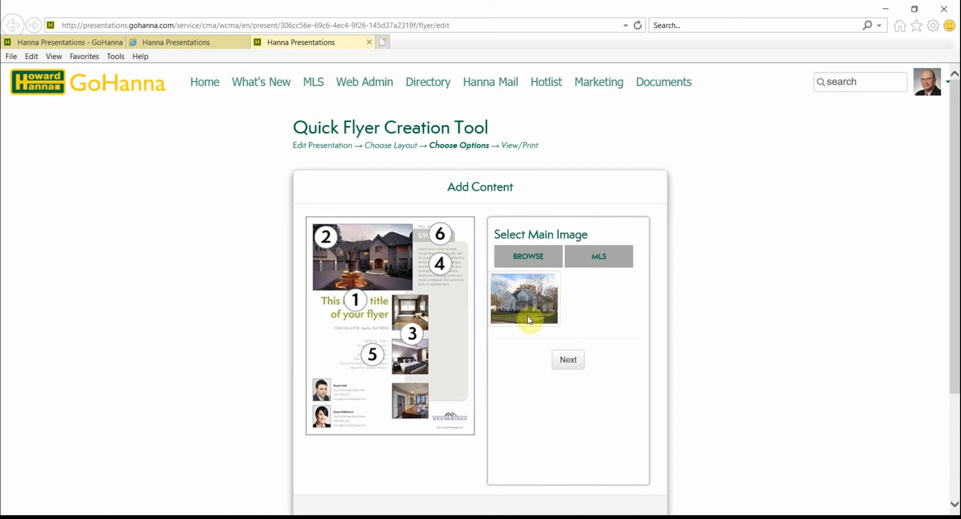
click(598, 257)
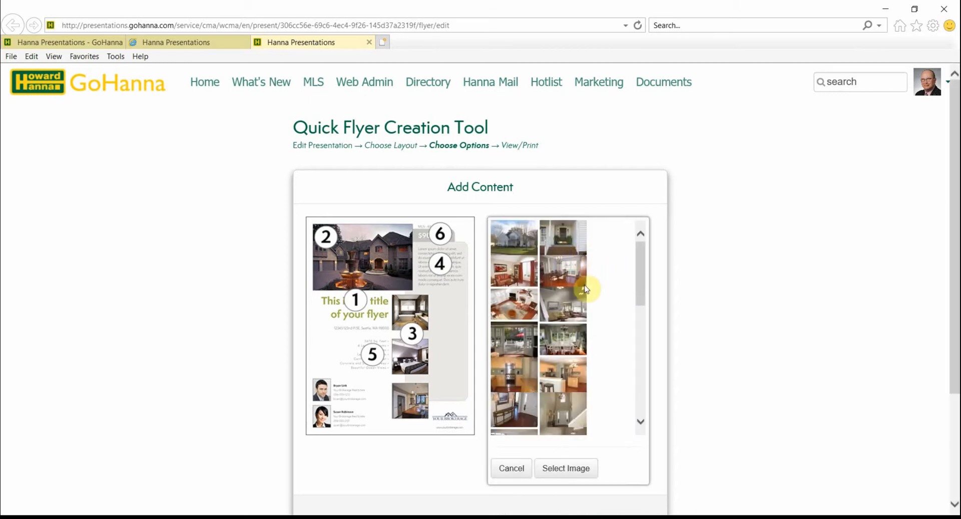
scroll(559, 328, down, 3)
scroll(557, 328, down, 5)
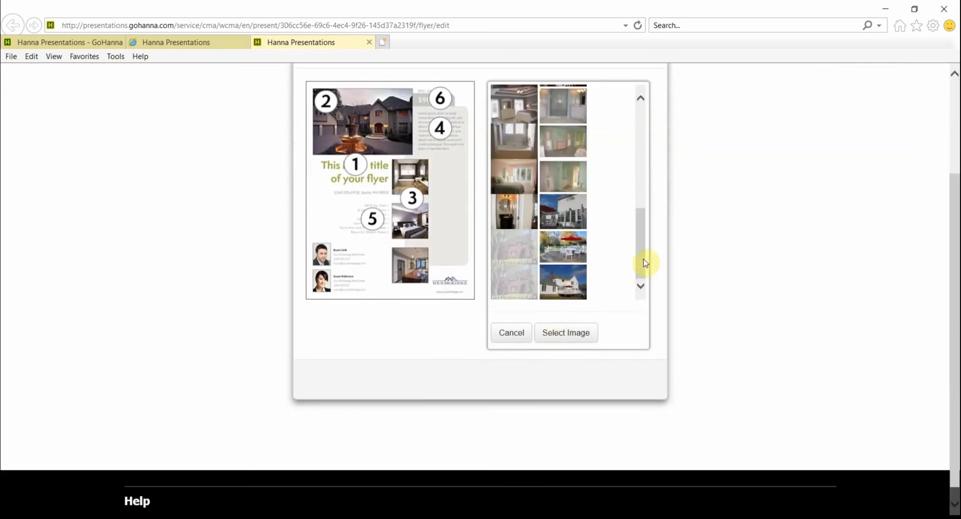
drag(641, 264, 620, 143)
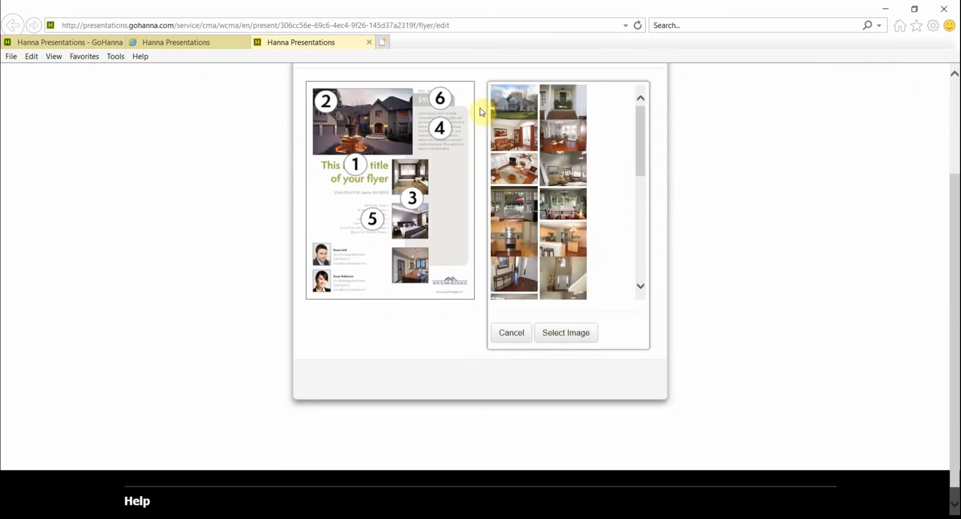
click(504, 99)
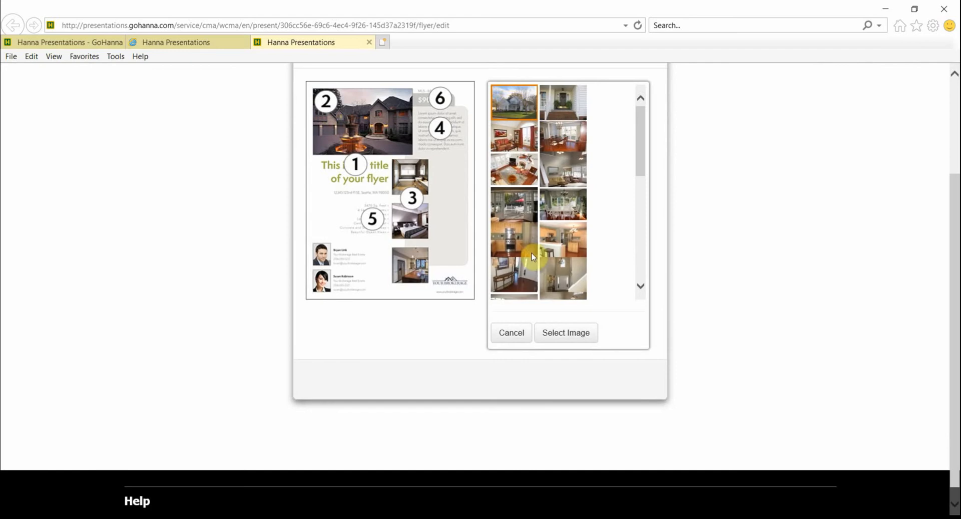
click(561, 339)
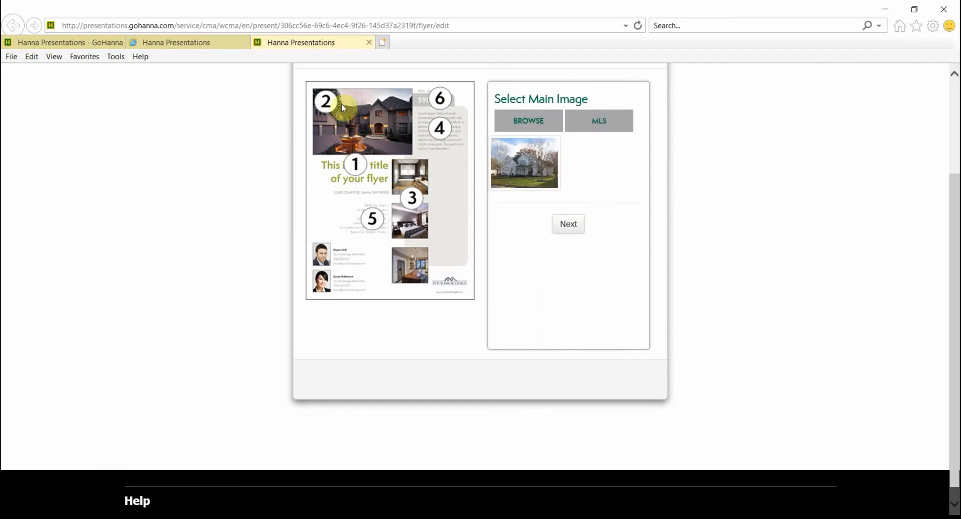
click(570, 226)
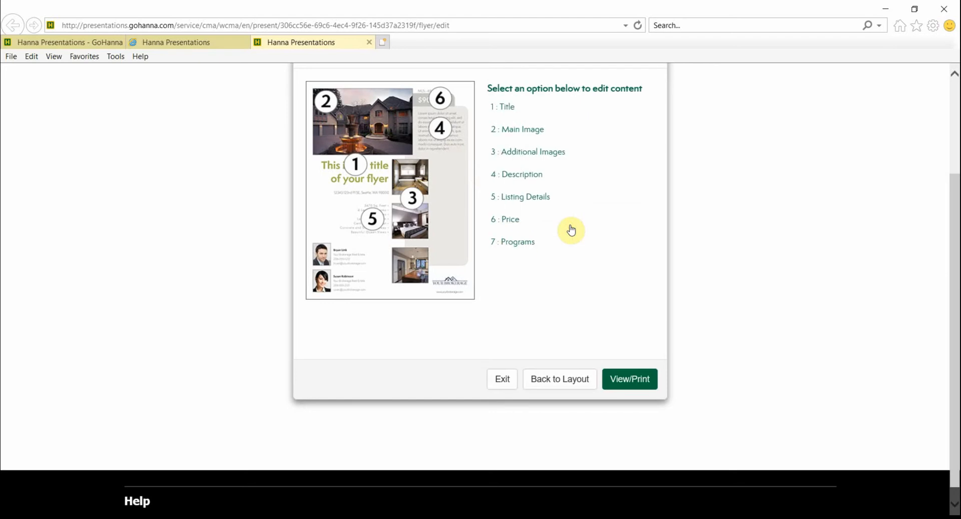
- Add two MLS living-room photos as additional flyer images
click(533, 157)
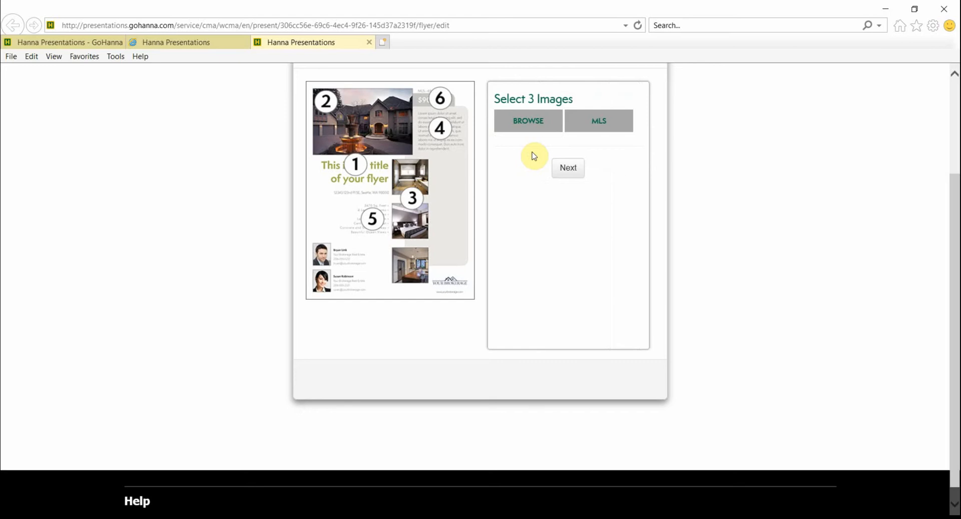
click(594, 124)
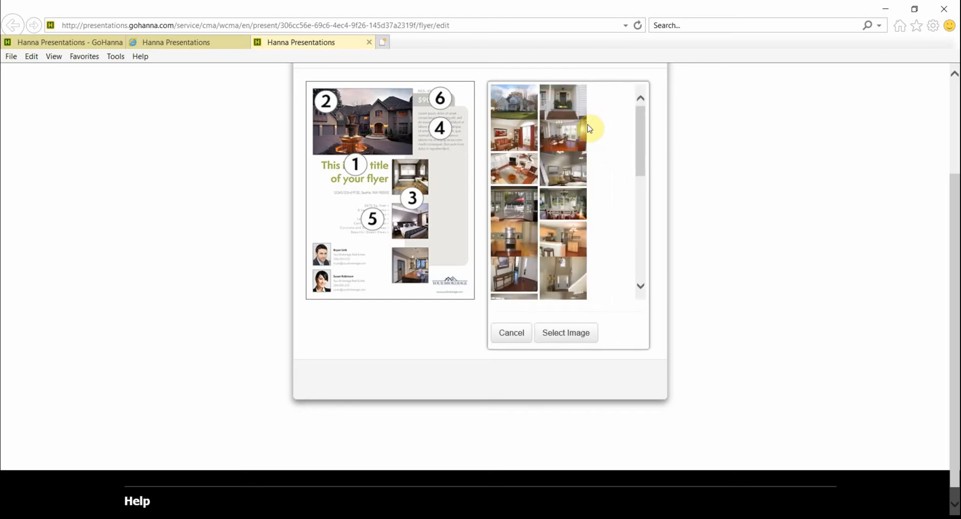
click(512, 136)
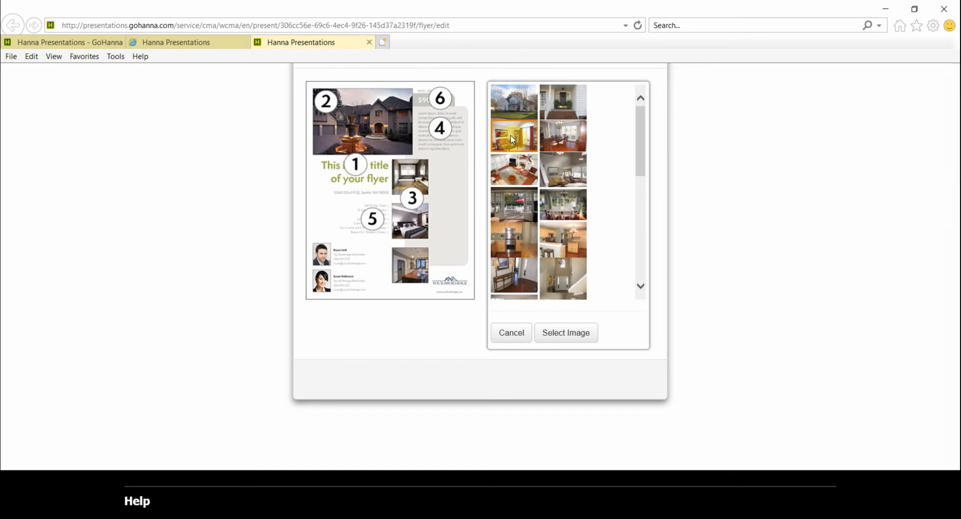
click(573, 333)
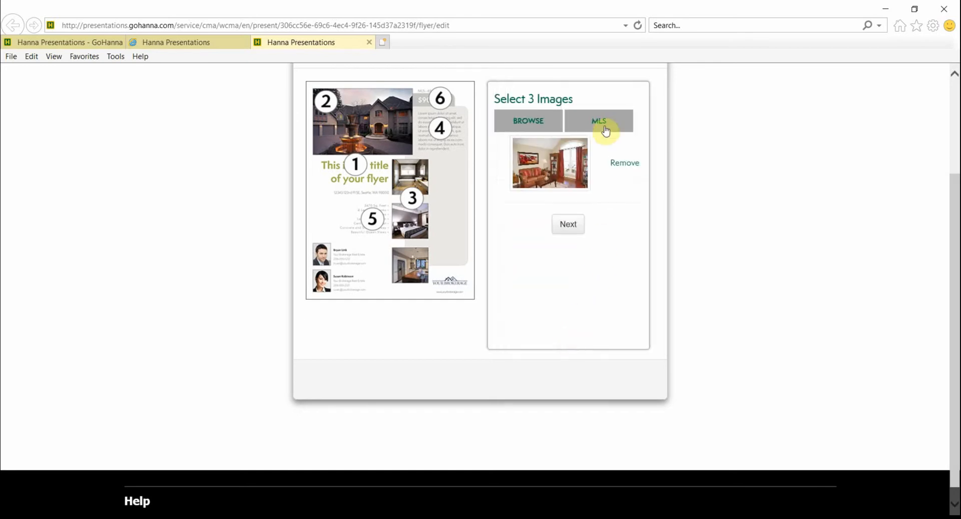
click(600, 121)
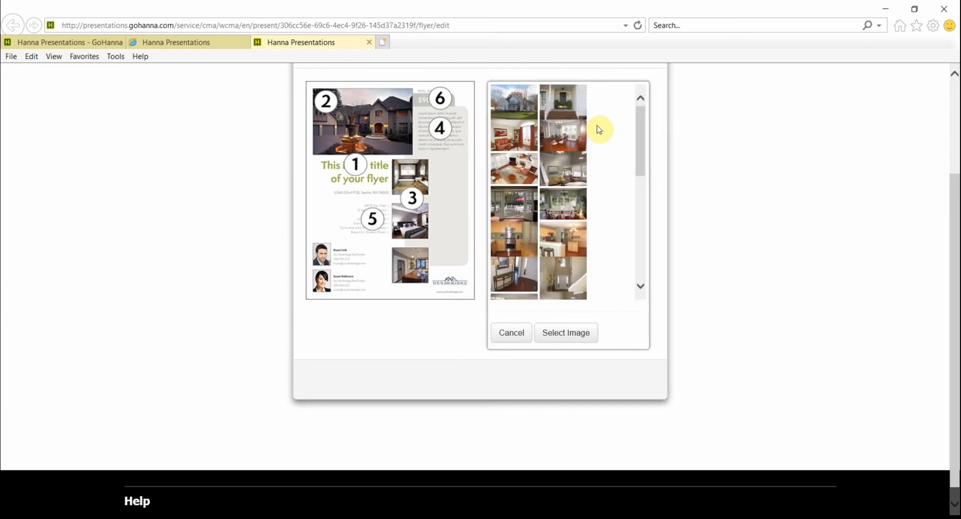
click(522, 174)
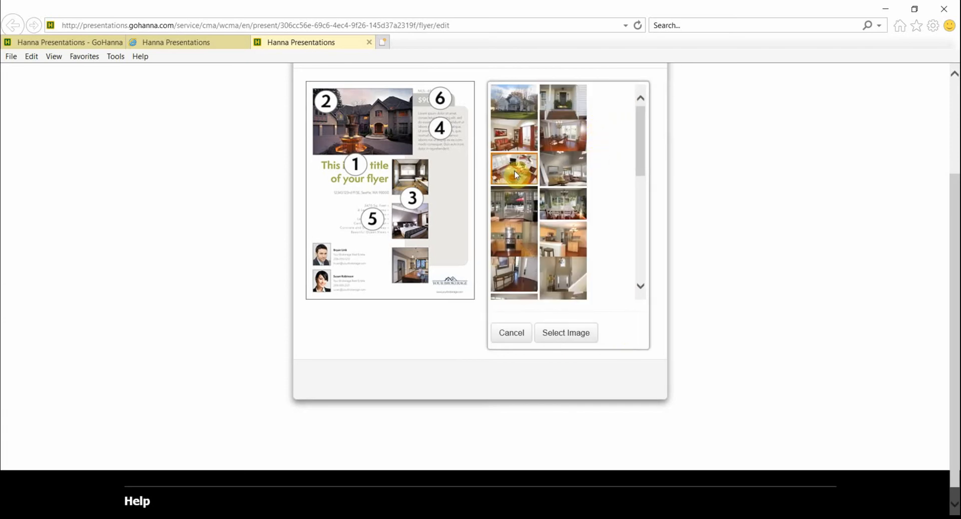
click(561, 341)
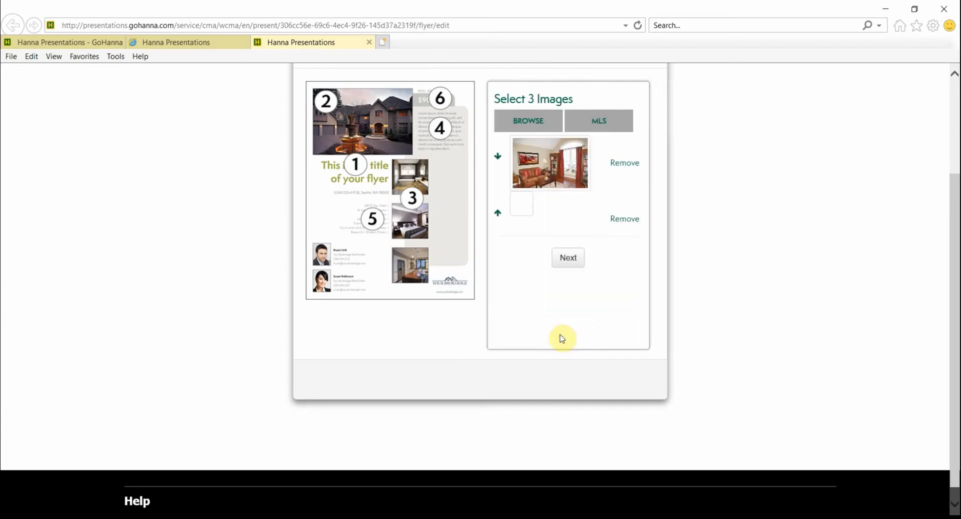
- Add the MLS kitchen photo and move it to the top of the images
click(598, 127)
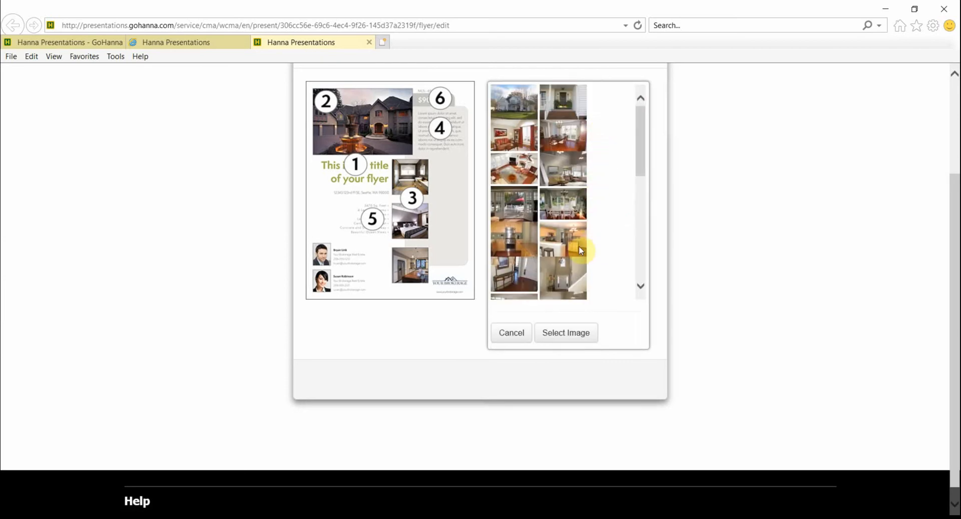
scroll(575, 238, down, 1)
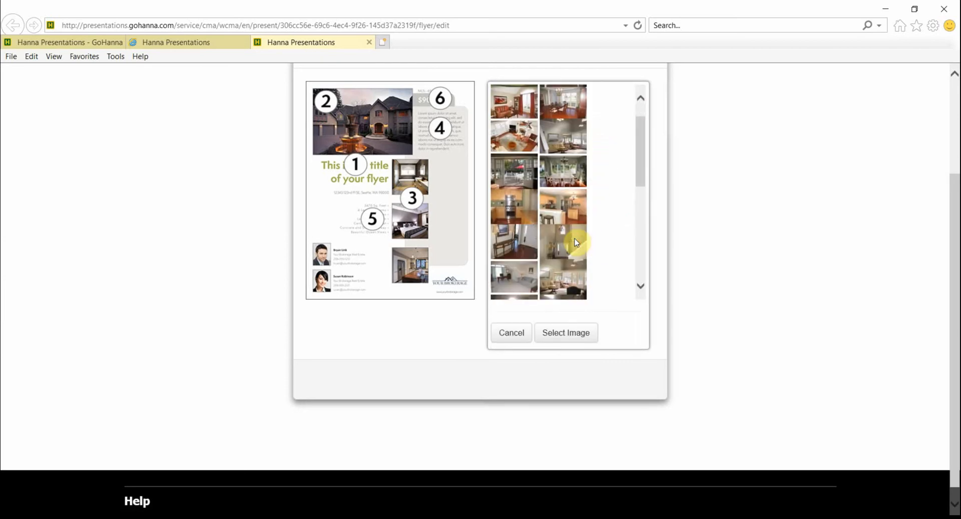
scroll(576, 239, up, 1)
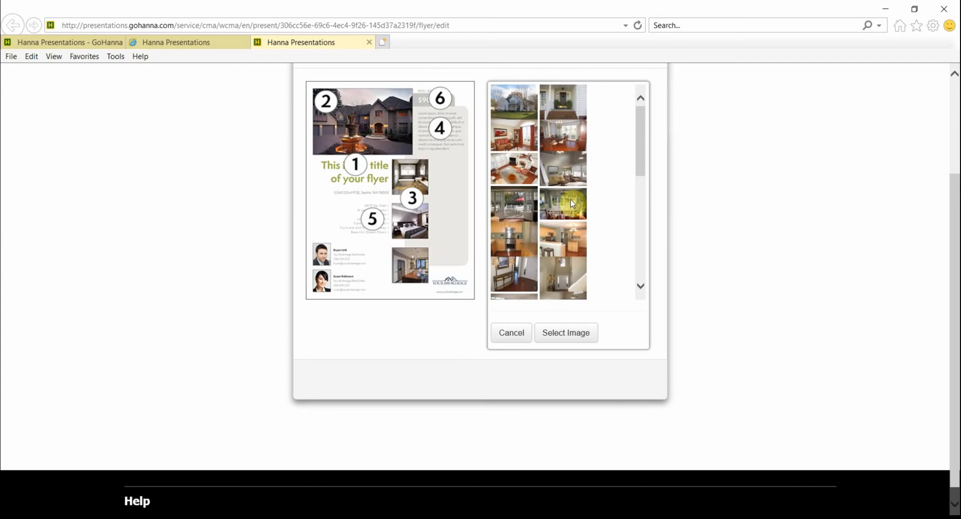
click(578, 231)
click(569, 341)
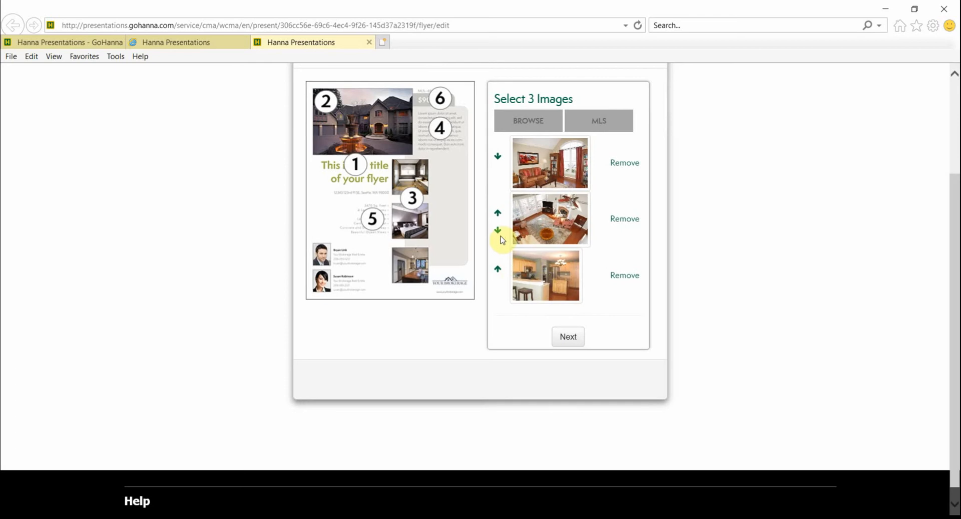
click(498, 269)
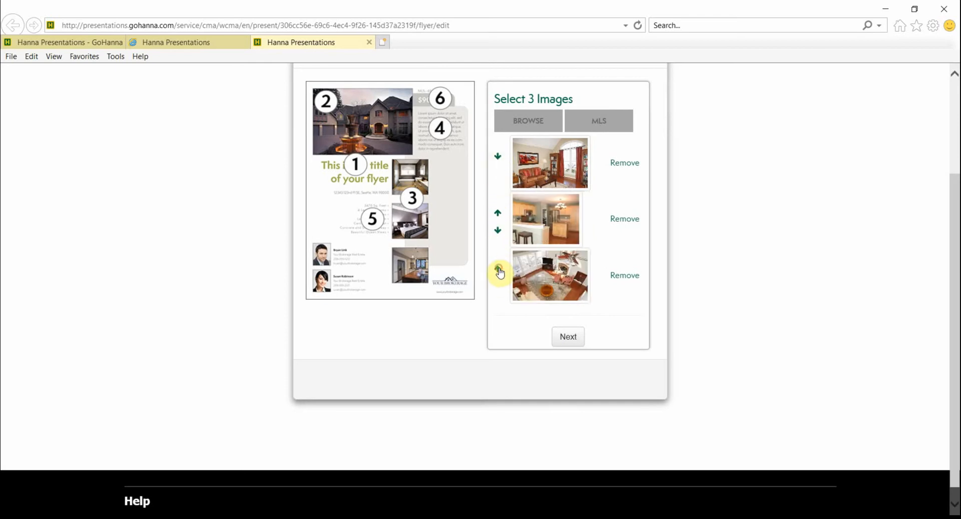
click(499, 214)
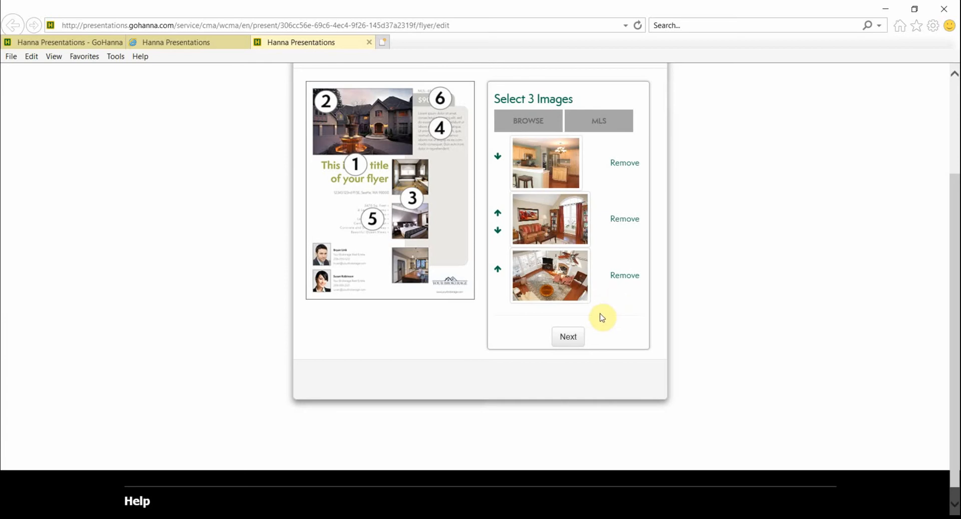
click(567, 337)
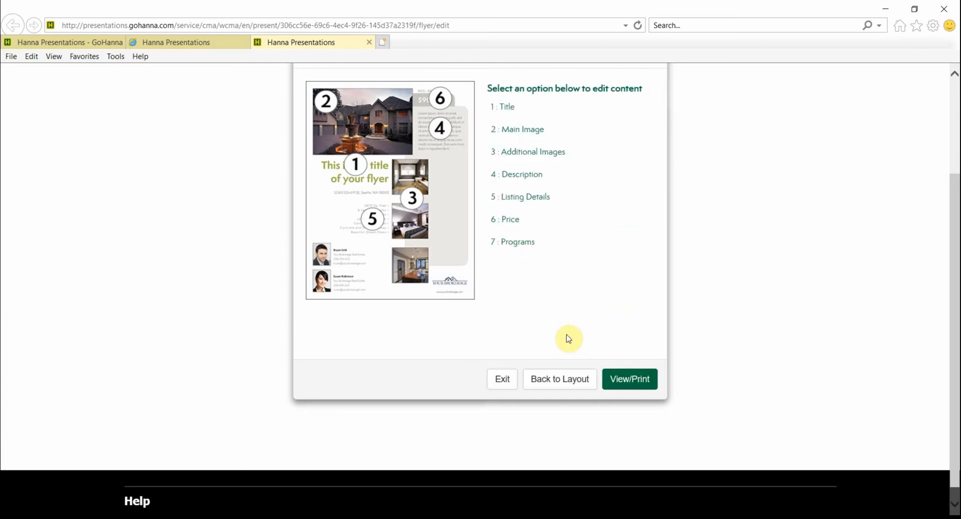
- Open the flyer's MLS description and begin editing at the end of the text
click(508, 175)
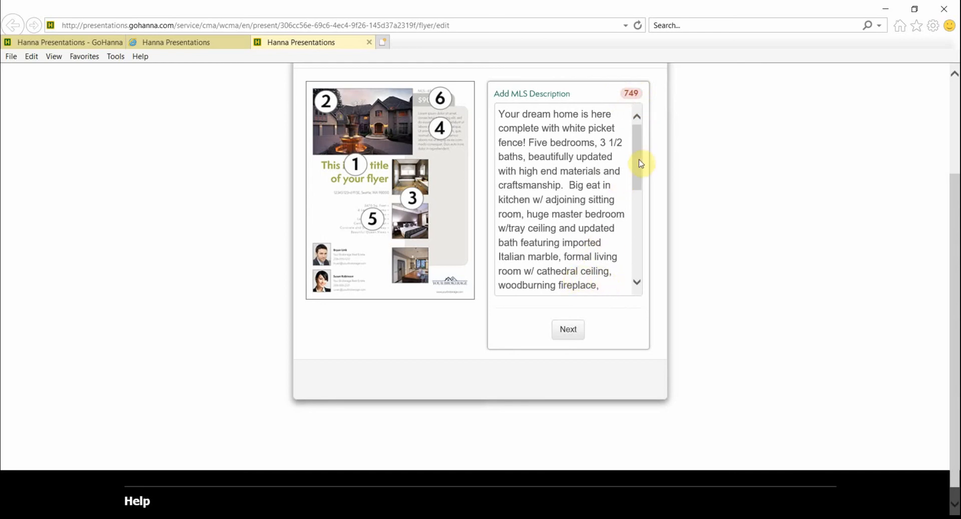
drag(637, 160, 639, 260)
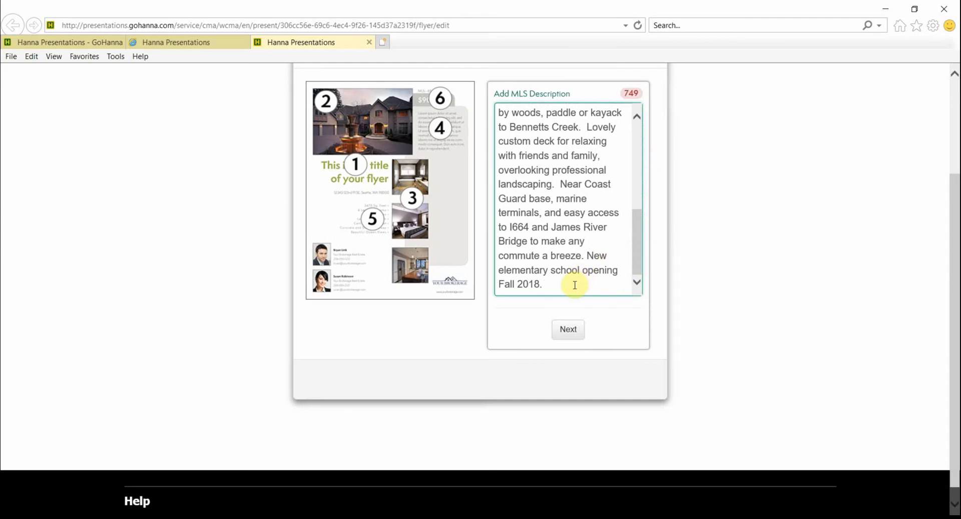
key(BackSpace)
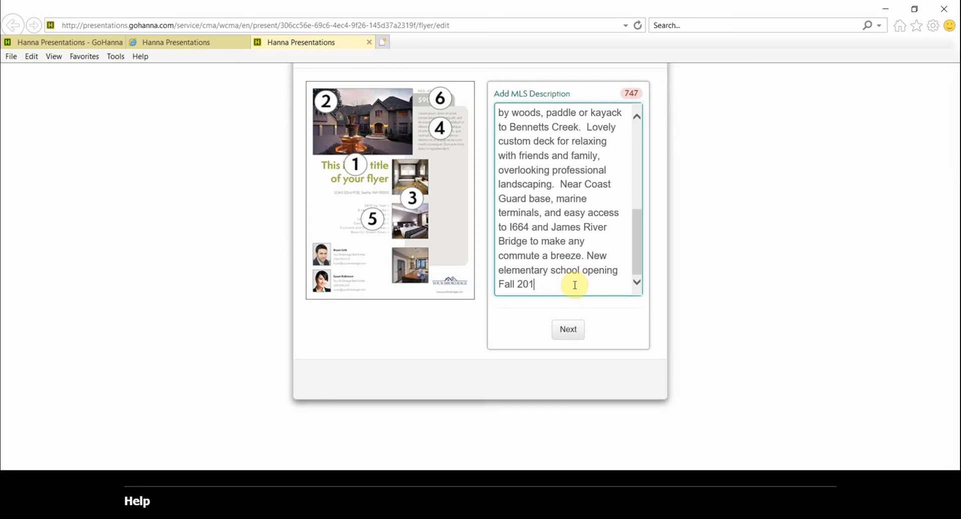
key(Return)
key(Return)
key(Return)
key(Return)
key(Return)
key(Return)
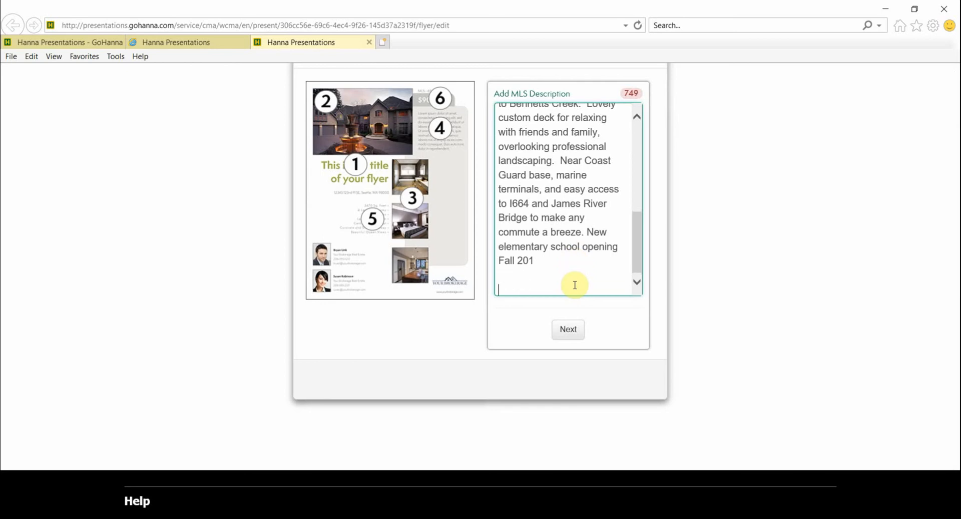
key(Return)
key(Return)
key(Return)
key(Return)
key(Return)
key(Return)
key(Return)
key(Return)
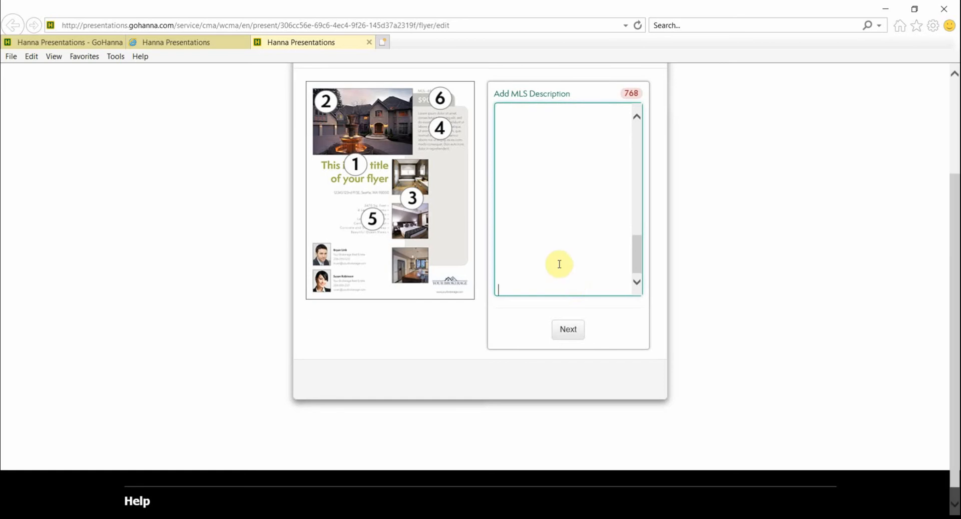
- Delete the closing sentences so the description ends at 'custom windows.'
scroll(560, 261, up, 3)
drag(639, 240, 637, 200)
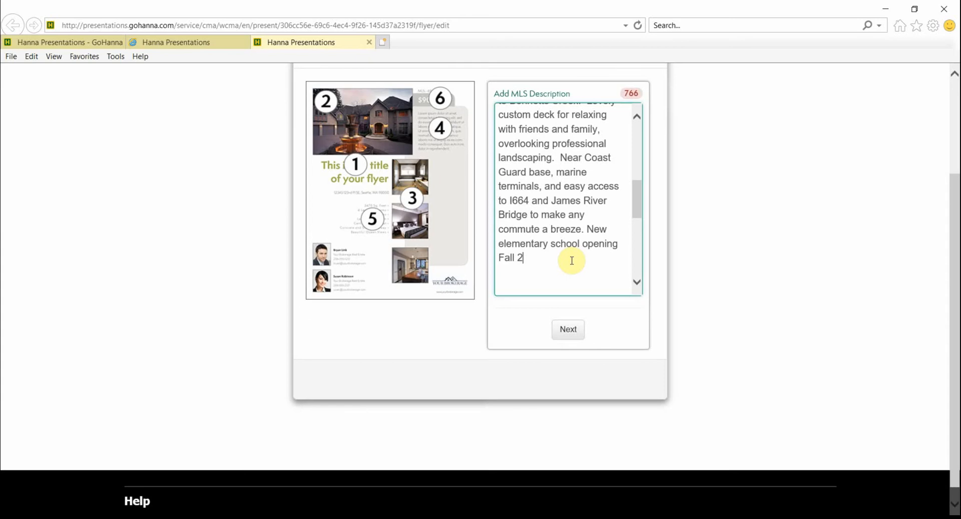
key(BackSpace)
key(BackSpace)
key(BackSpace)
key(BackSpace)
key(BackSpace)
key(BackSpace)
key(BackSpace)
key(BackSpace)
key(BackSpace)
key(BackSpace)
key(BackSpace)
key(BackSpace)
key(BackSpace)
key(BackSpace)
key(BackSpace)
key(BackSpace)
key(BackSpace)
key(BackSpace)
key(BackSpace)
key(BackSpace)
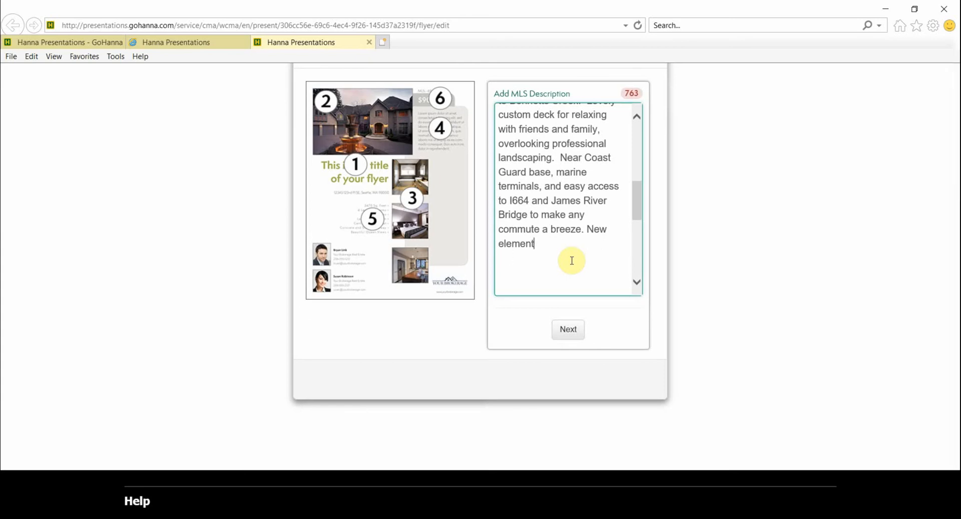
key(BackSpace)
key(BackSpace)
key(BackSpace)
key(BackSpace)
key(BackSpace)
key(BackSpace)
key(BackSpace)
key(BackSpace)
key(BackSpace)
key(BackSpace)
key(BackSpace)
key(BackSpace)
key(BackSpace)
key(BackSpace)
key(BackSpace)
key(BackSpace)
key(BackSpace)
key(BackSpace)
key(BackSpace)
key(BackSpace)
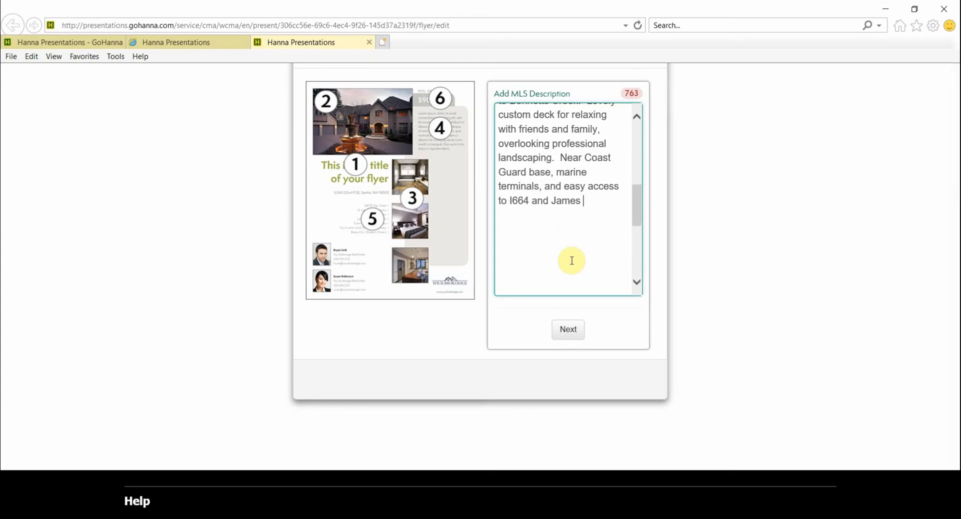
key(BackSpace)
key(BackSpace)
key(BackSpace)
key(BackSpace)
key(BackSpace)
key(BackSpace)
key(BackSpace)
key(BackSpace)
key(BackSpace)
key(BackSpace)
key(BackSpace)
key(BackSpace)
key(BackSpace)
key(BackSpace)
key(BackSpace)
key(BackSpace)
key(BackSpace)
key(BackSpace)
key(BackSpace)
key(BackSpace)
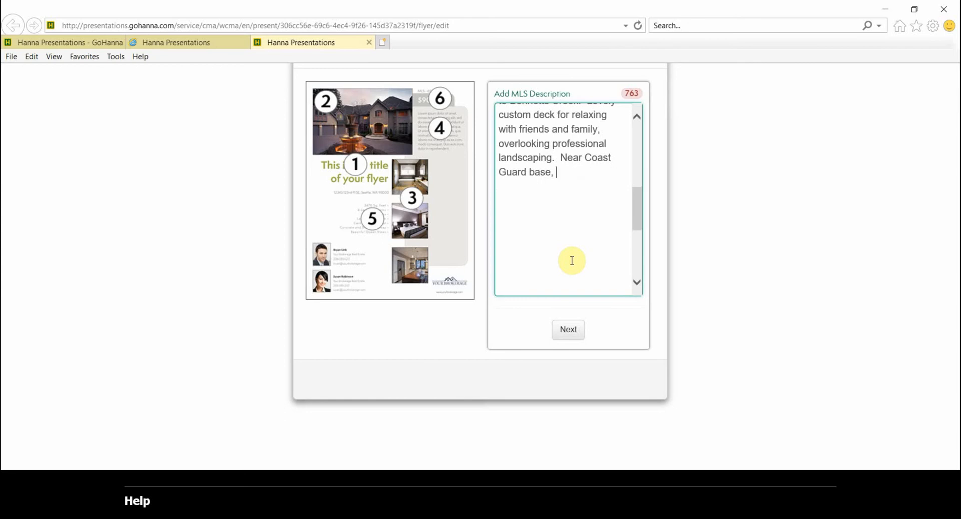
scroll(571, 260, up, 3)
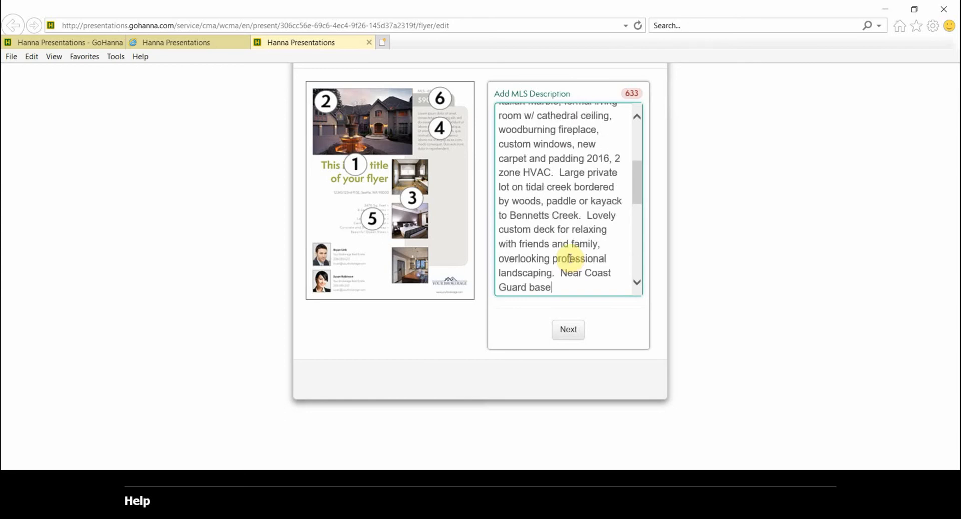
key(BackSpace)
key(BackSpace)
key(BackSpace)
key(BackSpace)
key(BackSpace)
key(BackSpace)
key(BackSpace)
key(BackSpace)
key(BackSpace)
key(BackSpace)
key(BackSpace)
key(BackSpace)
key(BackSpace)
key(BackSpace)
key(BackSpace)
key(BackSpace)
key(BackSpace)
key(BackSpace)
key(BackSpace)
key(BackSpace)
key(BackSpace)
key(BackSpace)
key(BackSpace)
key(BackSpace)
key(BackSpace)
key(BackSpace)
key(BackSpace)
key(BackSpace)
key(BackSpace)
key(BackSpace)
key(BackSpace)
key(BackSpace)
key(BackSpace)
key(BackSpace)
key(BackSpace)
key(BackSpace)
key(BackSpace)
key(BackSpace)
key(BackSpace)
key(BackSpace)
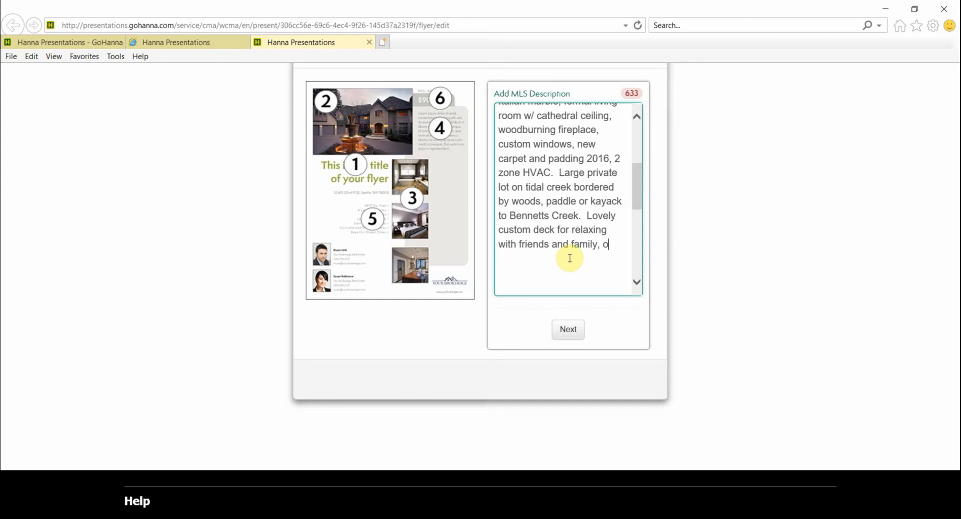
key(BackSpace)
key(BackSpace)
key(BackSpace)
key(BackSpace)
key(BackSpace)
key(BackSpace)
key(BackSpace)
key(BackSpace)
key(BackSpace)
key(BackSpace)
key(BackSpace)
key(BackSpace)
key(BackSpace)
key(BackSpace)
key(BackSpace)
key(BackSpace)
key(BackSpace)
key(BackSpace)
key(BackSpace)
key(BackSpace)
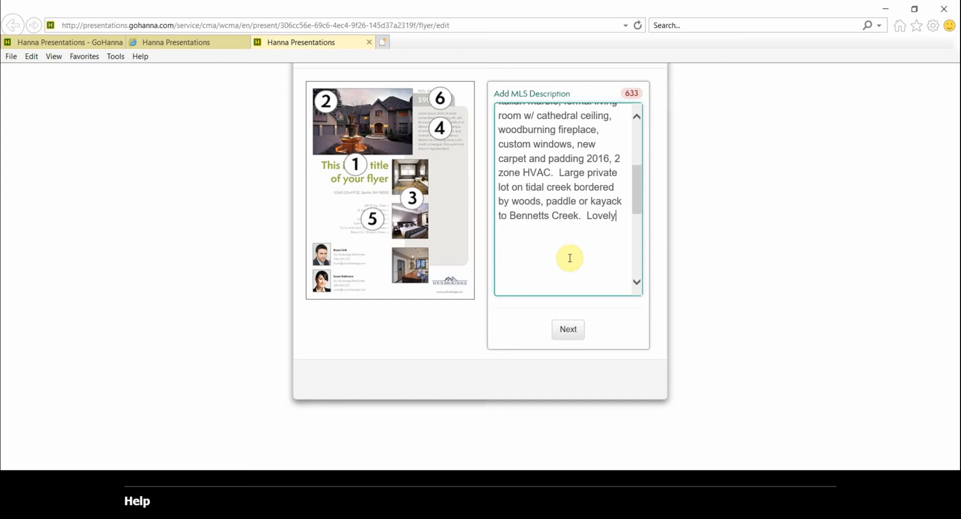
key(BackSpace)
key(BackSpace)
key(BackSpace)
key(BackSpace)
key(BackSpace)
key(BackSpace)
key(BackSpace)
key(BackSpace)
key(BackSpace)
key(BackSpace)
key(BackSpace)
key(BackSpace)
key(BackSpace)
key(BackSpace)
key(BackSpace)
key(BackSpace)
key(BackSpace)
key(BackSpace)
key(BackSpace)
key(BackSpace)
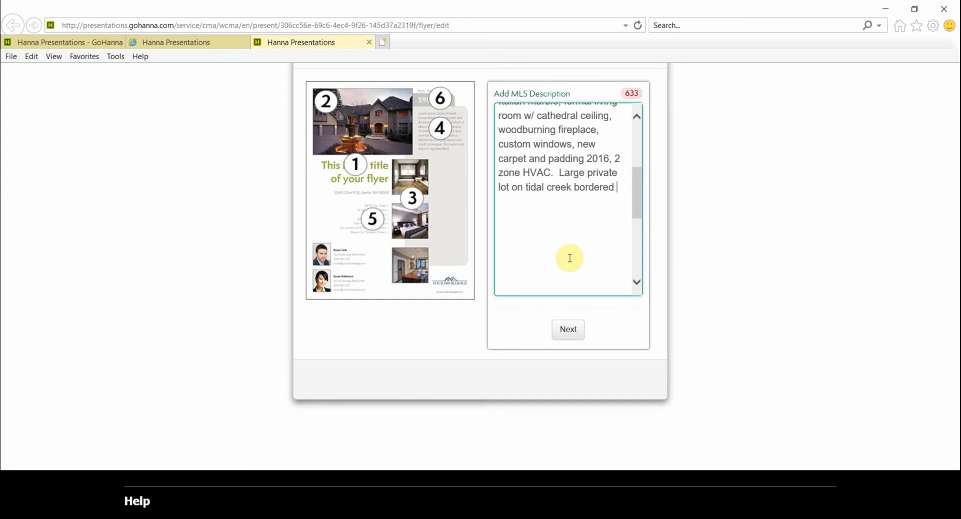
key(BackSpace)
key(BackSpace)
key(BackSpace)
key(BackSpace)
key(BackSpace)
key(BackSpace)
key(BackSpace)
key(BackSpace)
key(BackSpace)
key(BackSpace)
key(BackSpace)
key(BackSpace)
key(BackSpace)
key(BackSpace)
key(BackSpace)
key(BackSpace)
key(BackSpace)
key(BackSpace)
key(BackSpace)
key(BackSpace)
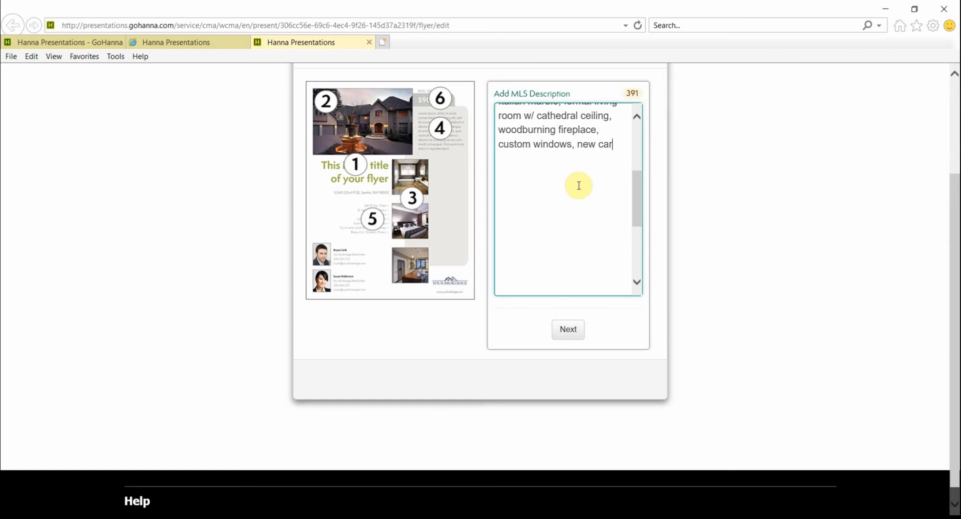
key(BackSpace)
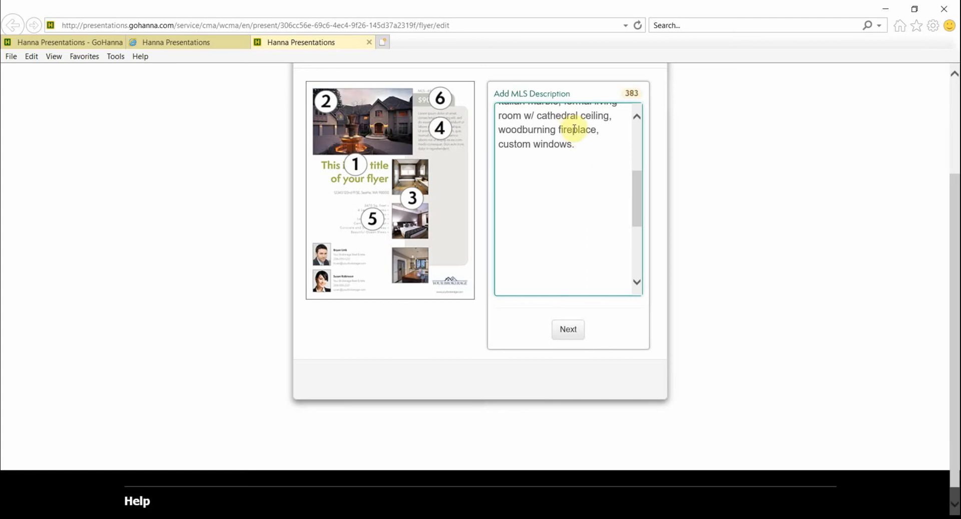
click(568, 331)
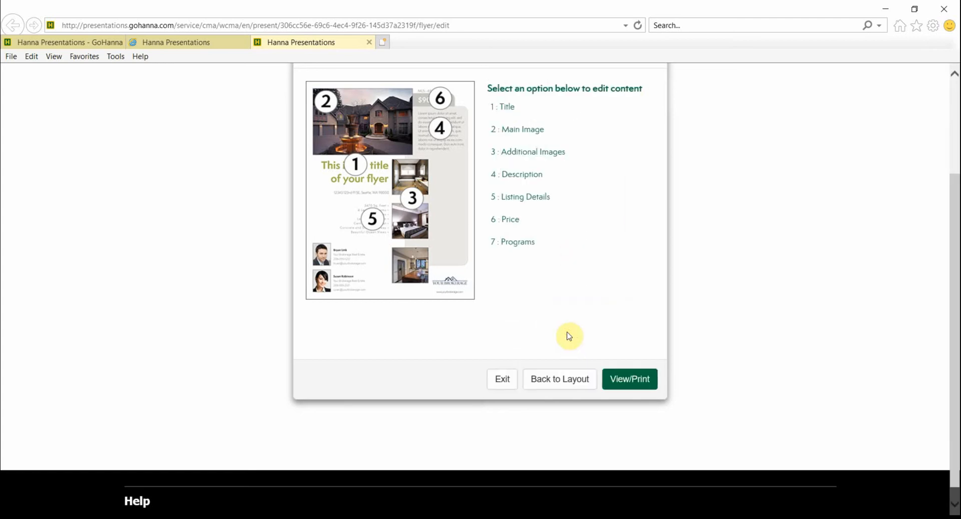
- Check Year Build and Lot Sqr Footage in the flyer's listing details
click(545, 199)
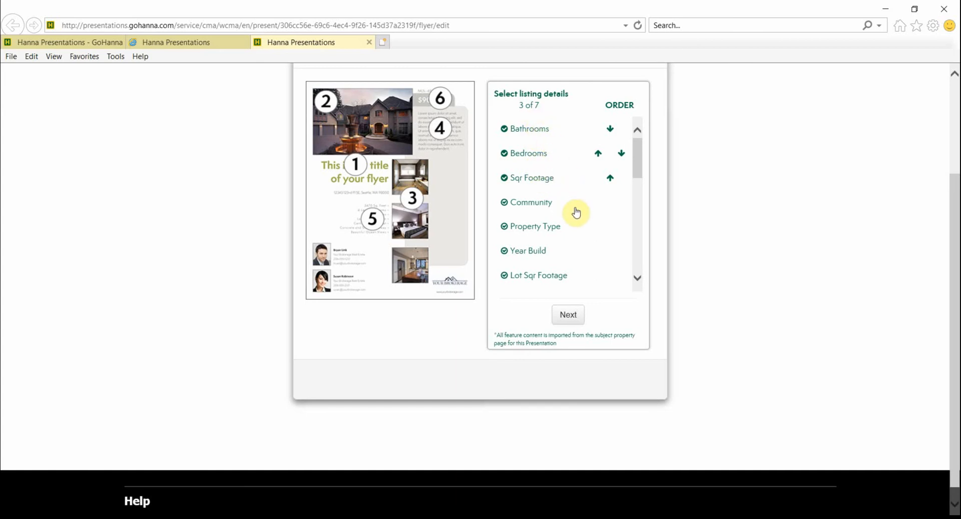
scroll(576, 212, down, 3)
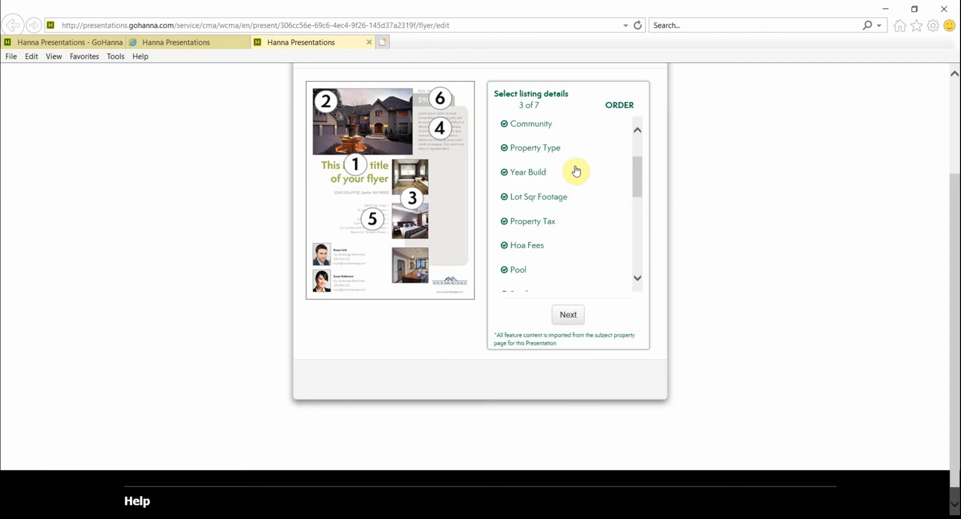
click(504, 173)
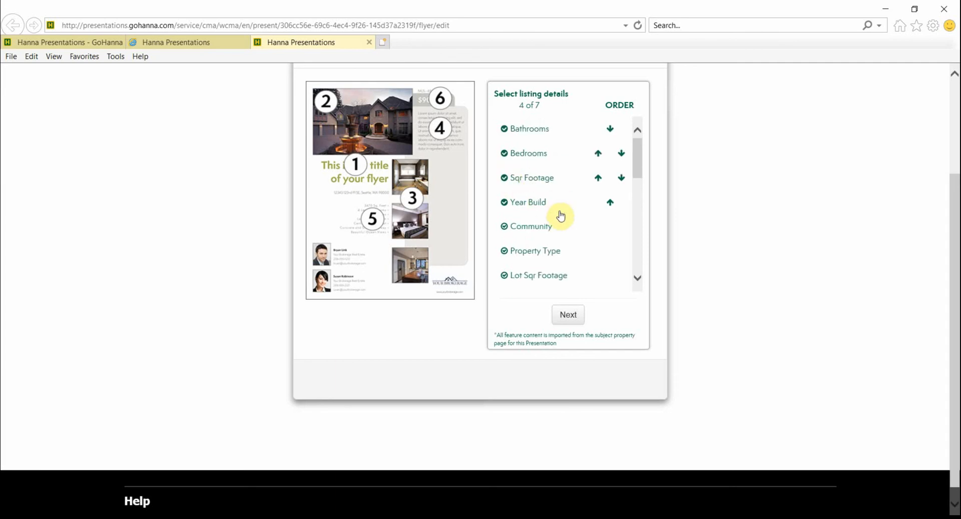
scroll(594, 244, down, 3)
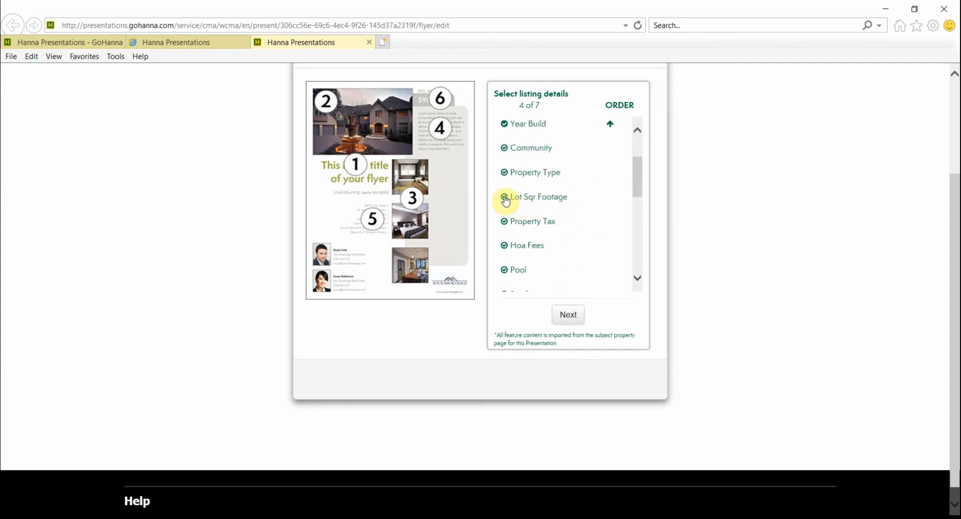
click(504, 198)
- Add Floors and Garage to reach 7 of 7 listing details
scroll(594, 251, down, 3)
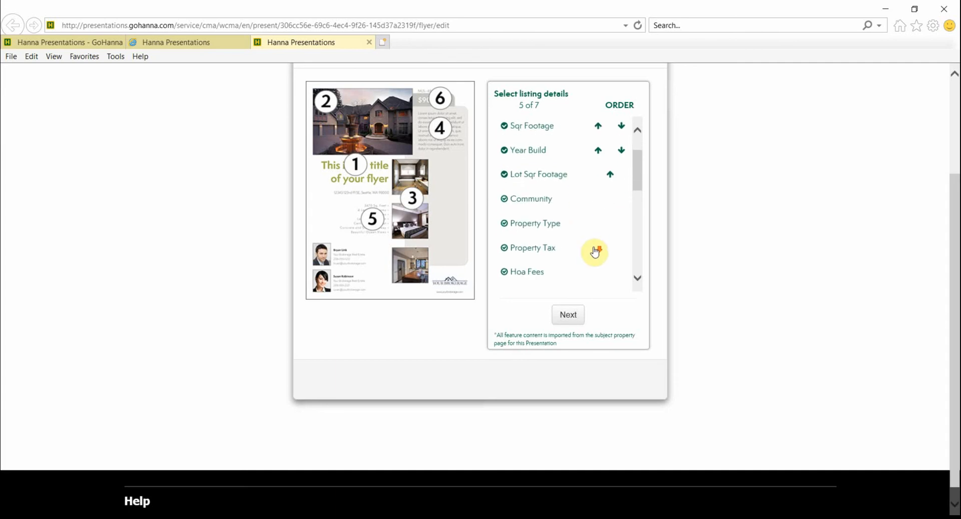
scroll(594, 250, down, 1)
scroll(594, 250, down, 5)
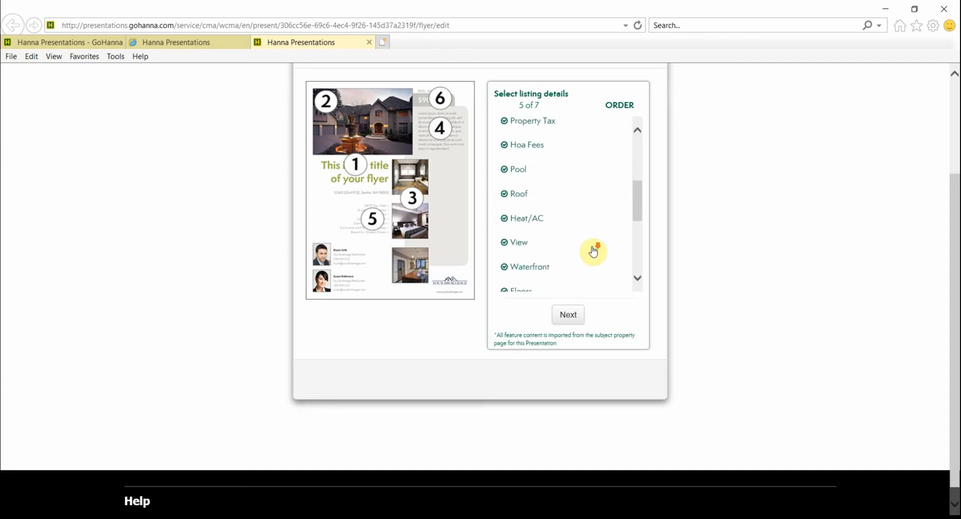
scroll(579, 232, down, 1)
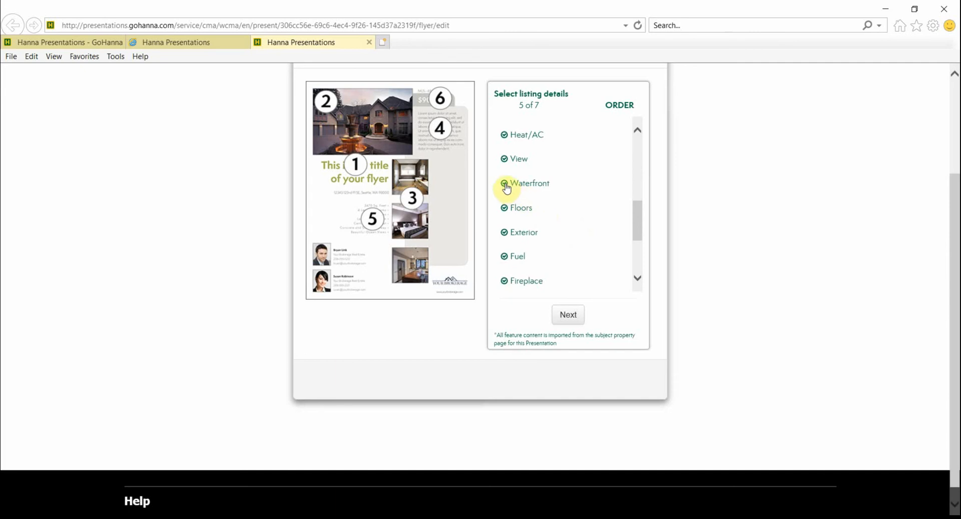
click(508, 211)
scroll(547, 252, down, 3)
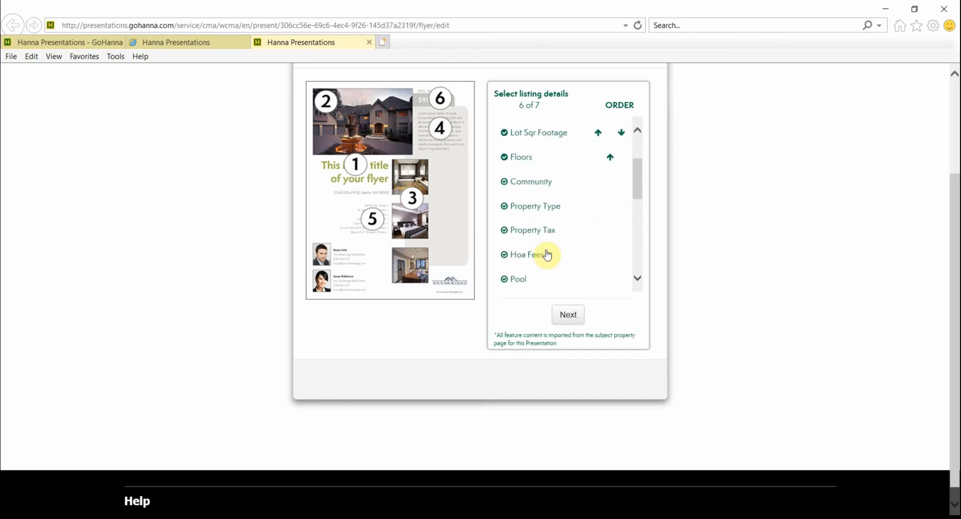
scroll(545, 253, down, 6)
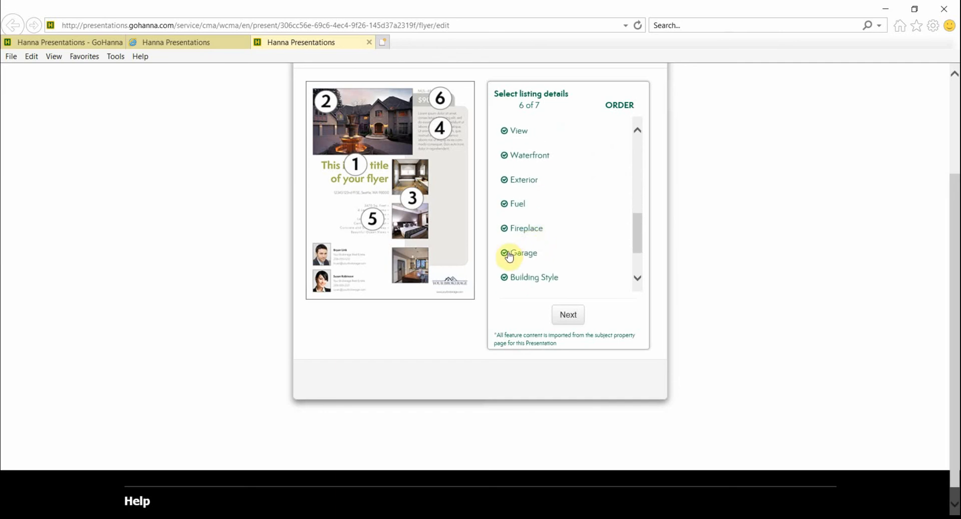
click(505, 252)
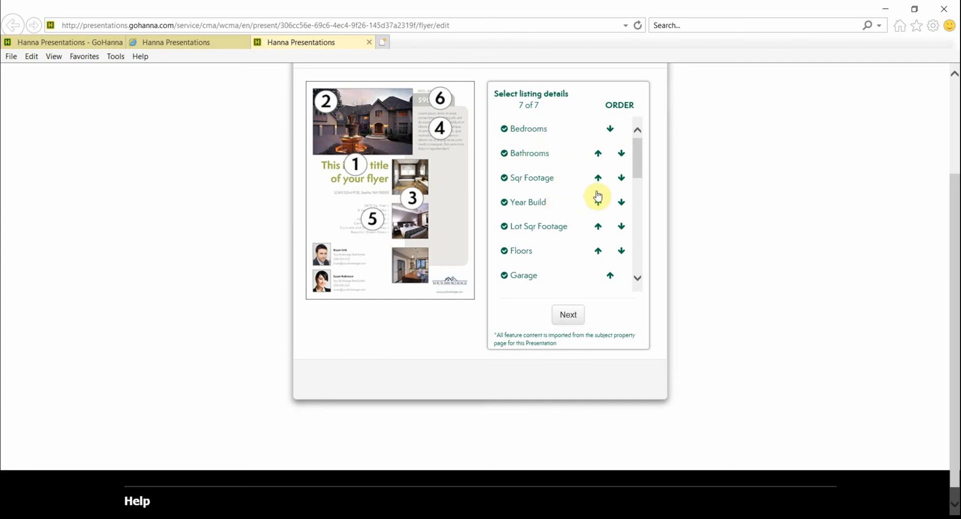
scroll(573, 230, down, 2)
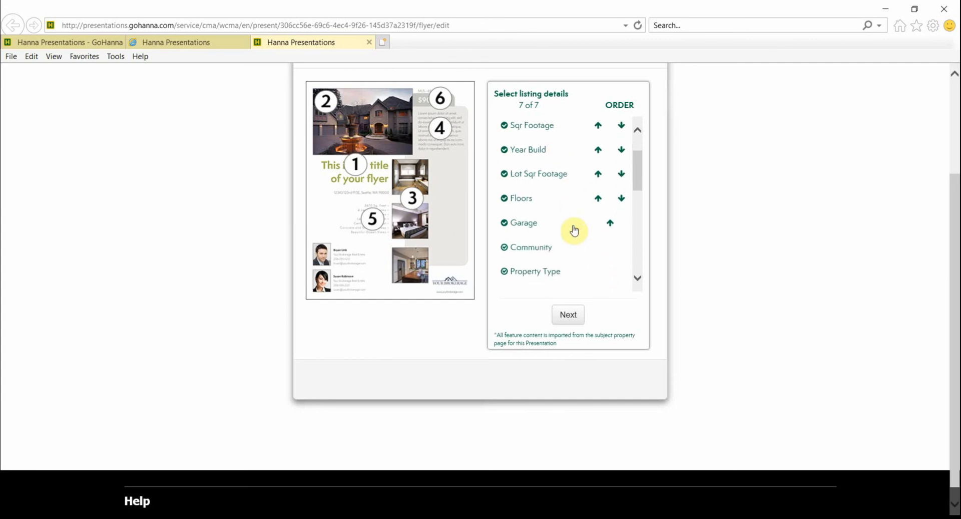
scroll(573, 221, up, 2)
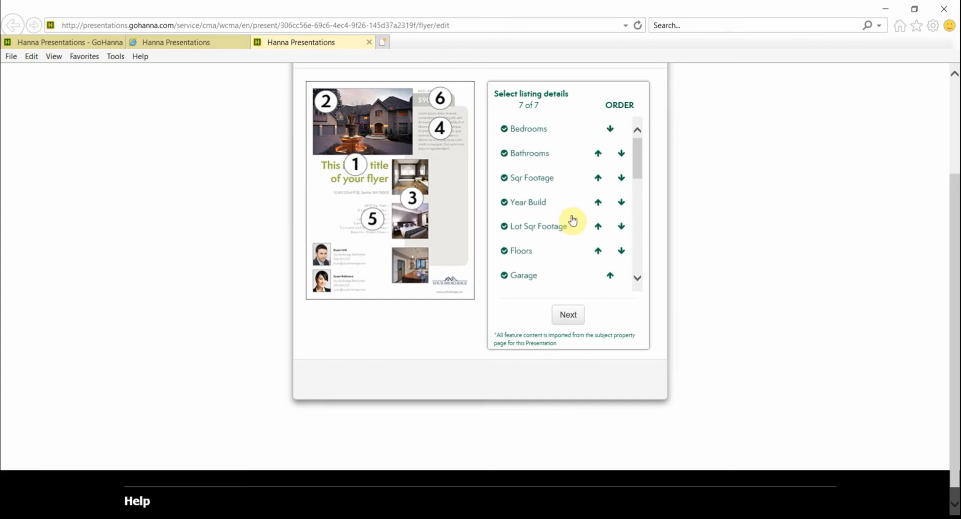
click(568, 314)
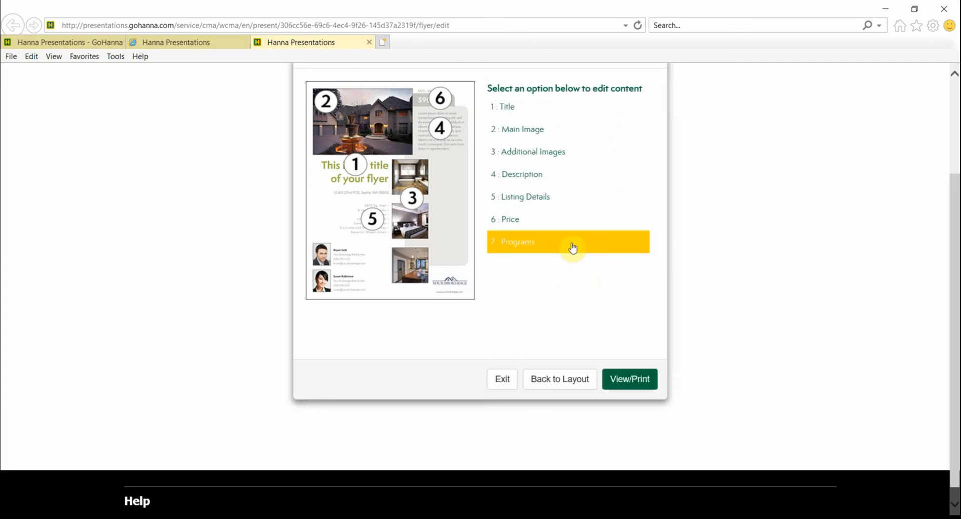
click(505, 221)
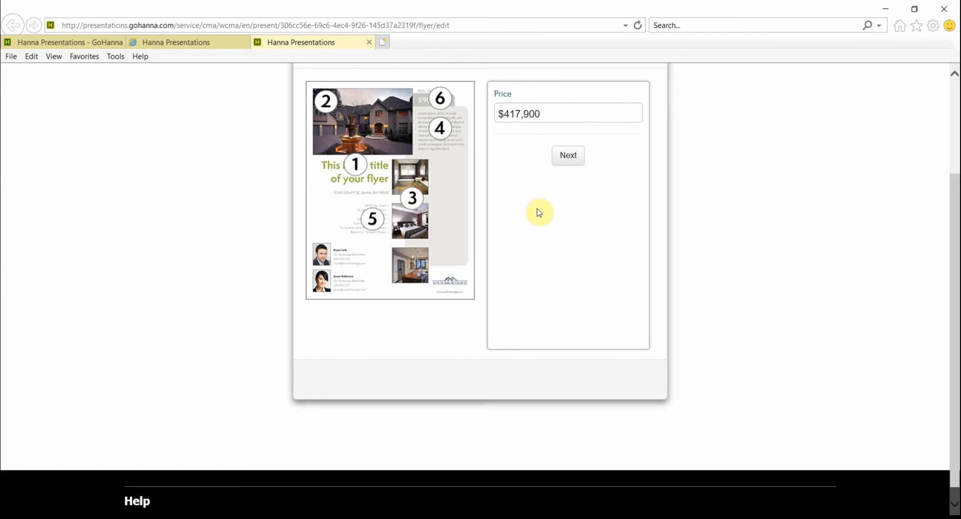
click(573, 161)
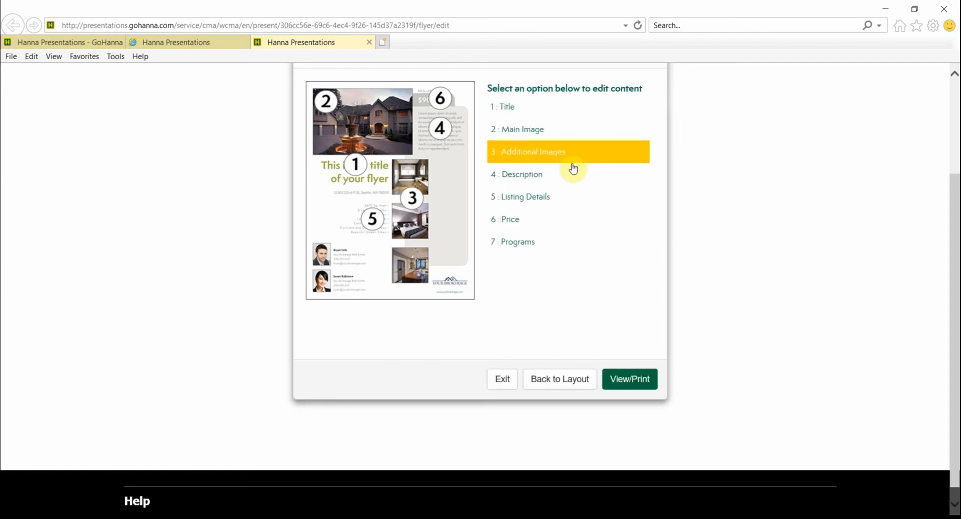
click(534, 245)
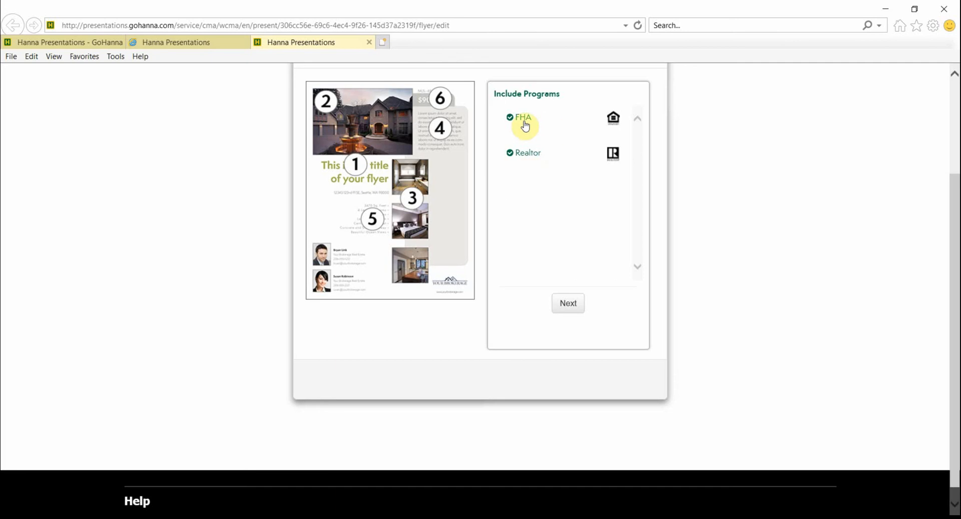
click(572, 304)
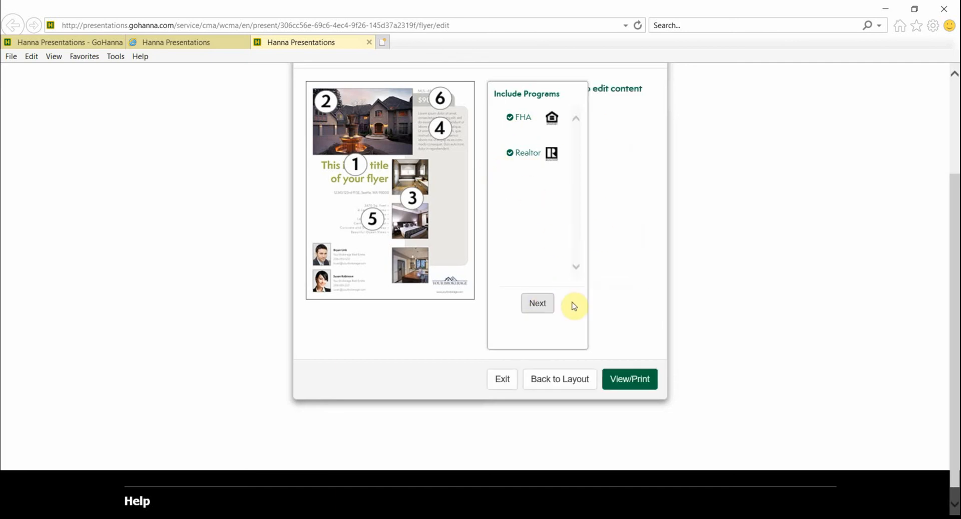
- Generate the flyer PDF and zoom Acrobat out to 50% to see the whole page
click(632, 382)
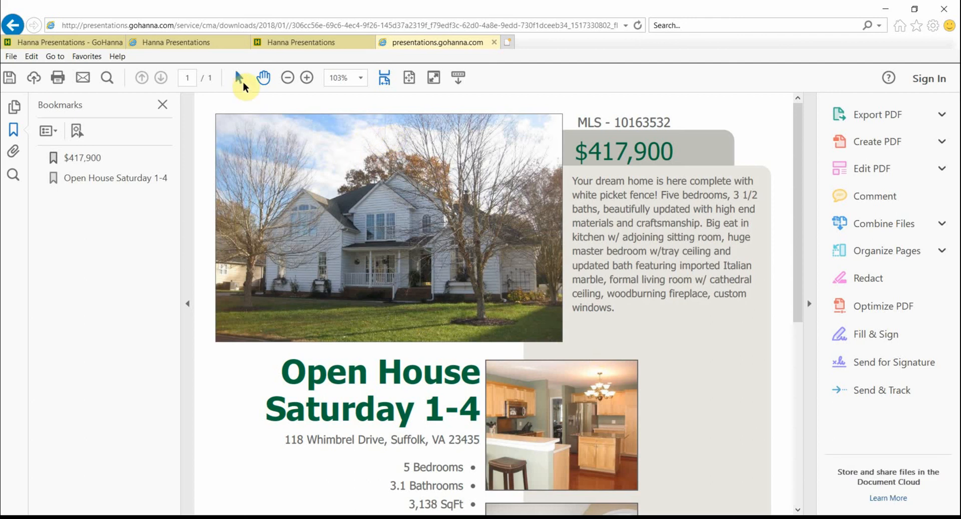
click(287, 78)
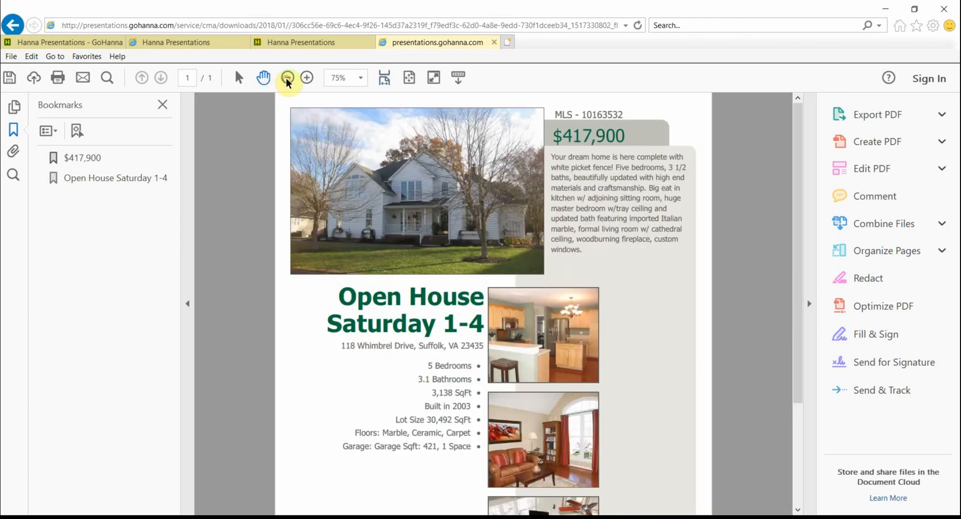
click(287, 79)
click(288, 78)
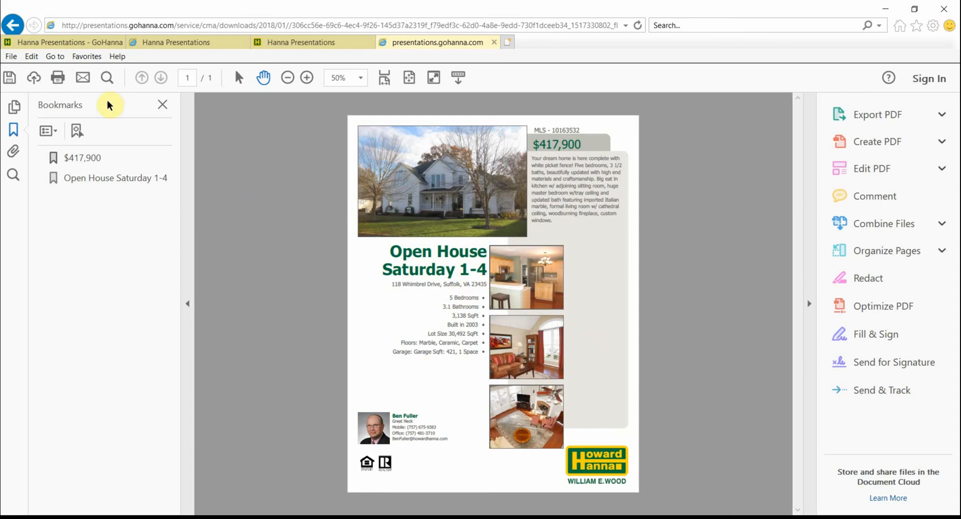
click(13, 62)
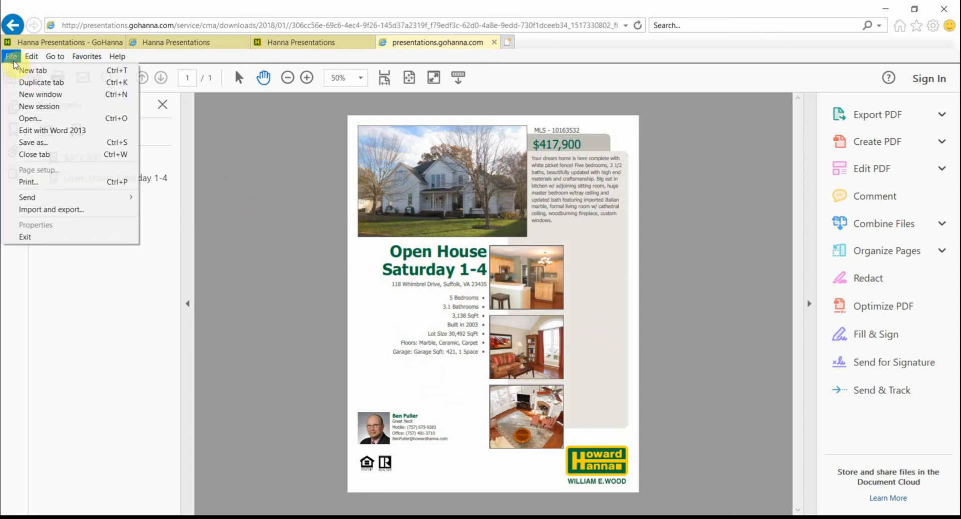